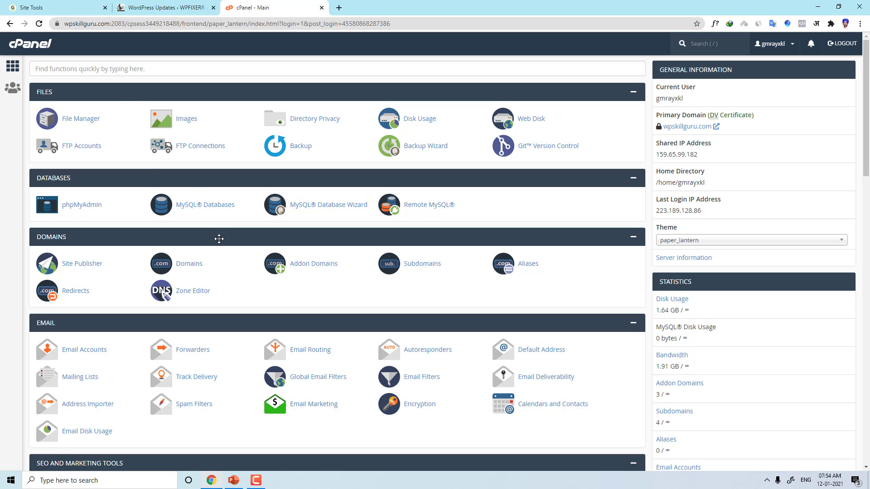
# View the SiteGround staging tool and the WordPress updates page, and return to cPanel
pyautogui.click(64, 5)
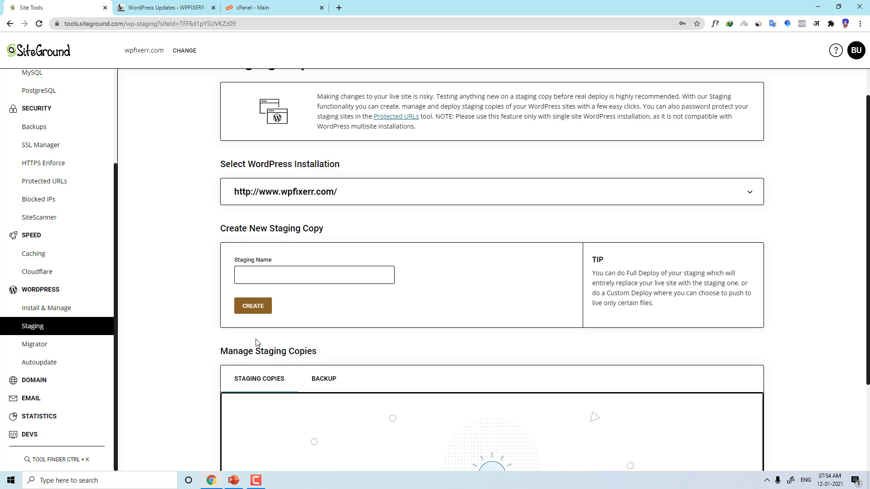
pyautogui.click(161, 7)
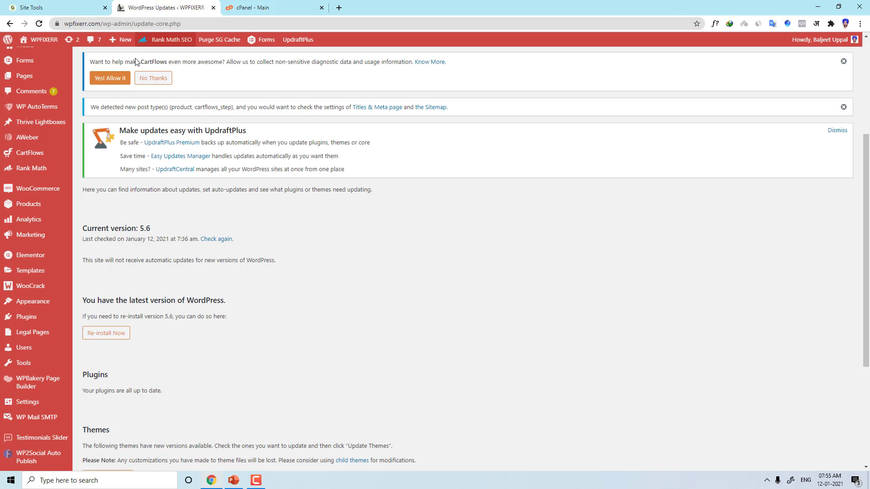
pyautogui.click(261, 8)
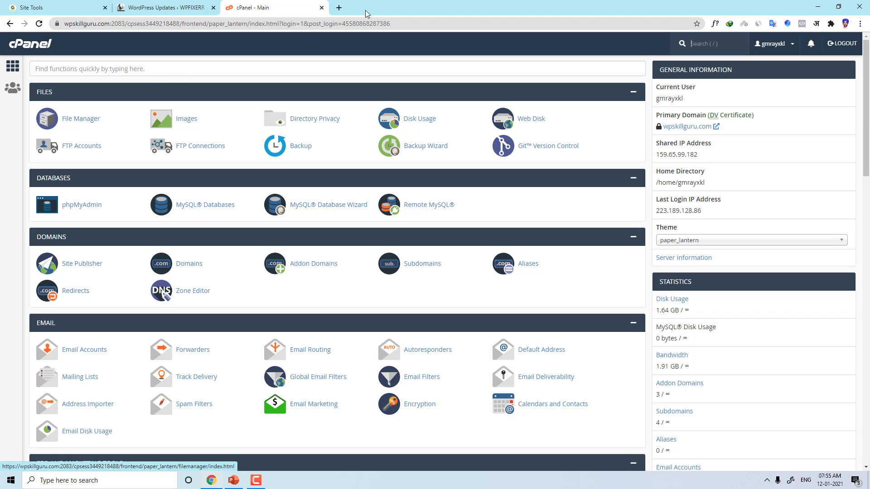
# Search the web for "wp stagging" and open the WP STAGING plugin page on WordPress.org
pyautogui.click(339, 8)
pyautogui.write('wp stagging?')
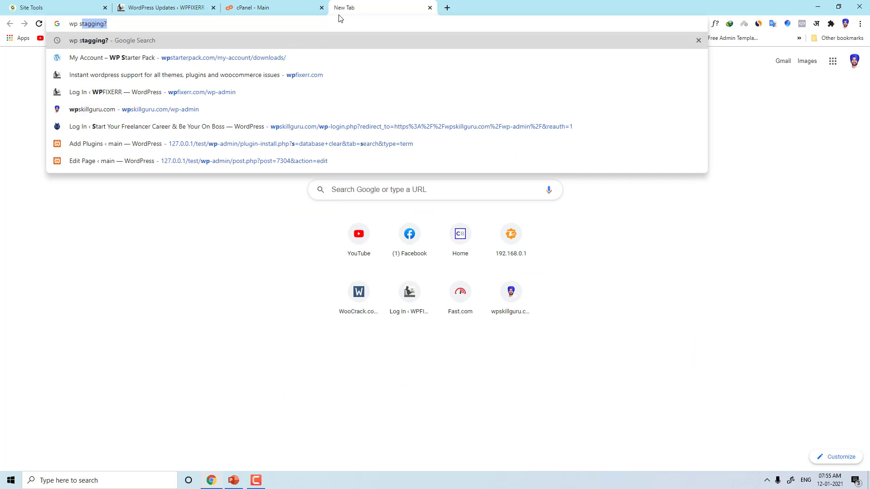
pyautogui.press('Return')
pyautogui.click(212, 226)
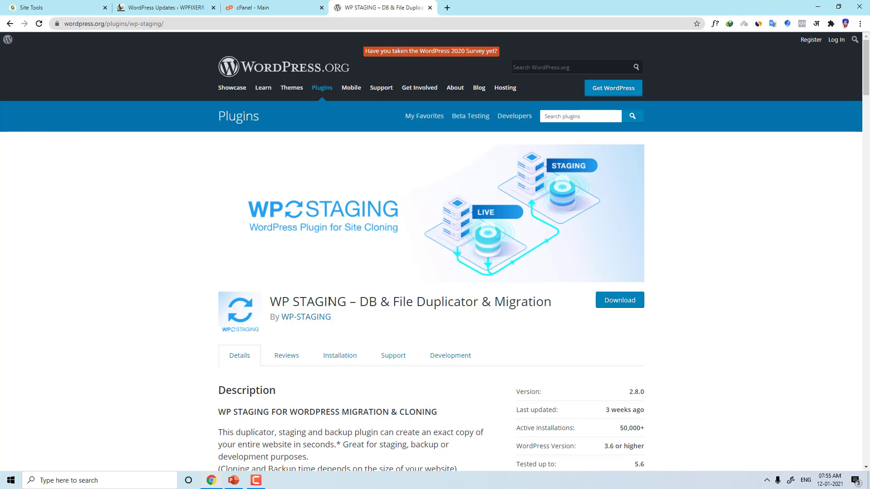
# Open the WordPress page of the Softaculous installer from cPanel and review its current installations
pyautogui.click(273, 4)
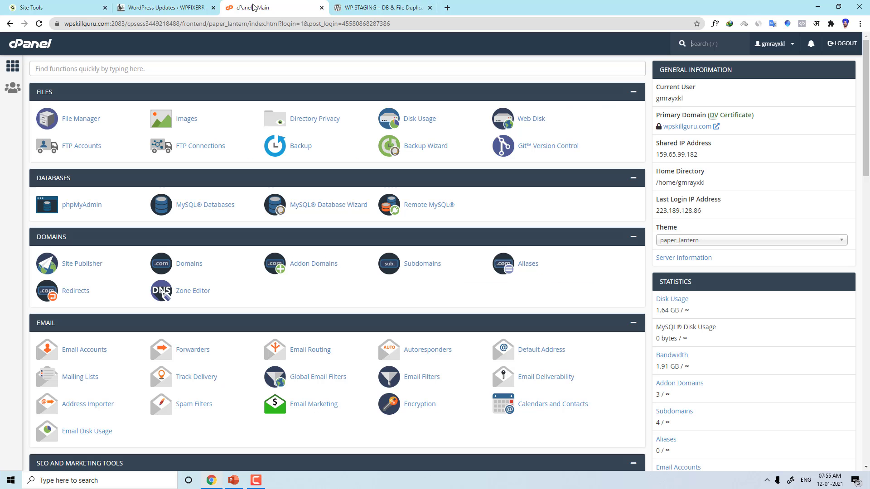
pyautogui.scroll(-8, 249, 181)
pyautogui.scroll(-12, 249, 199)
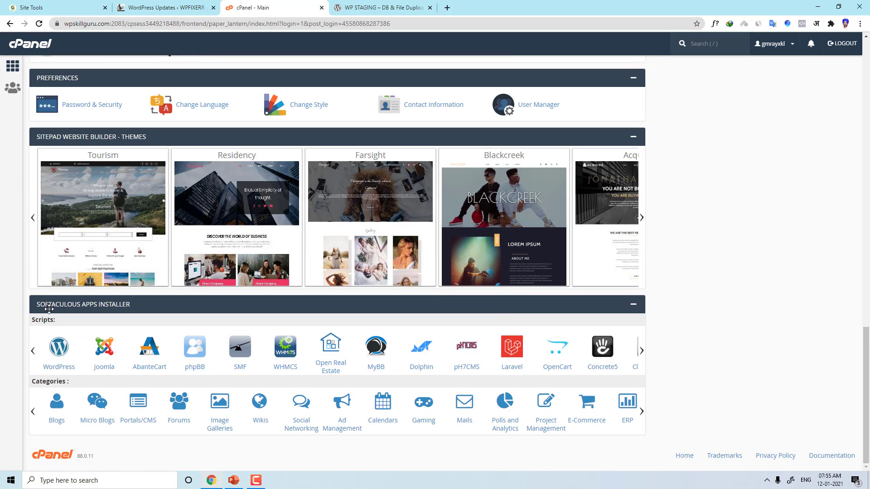
pyautogui.click(53, 368)
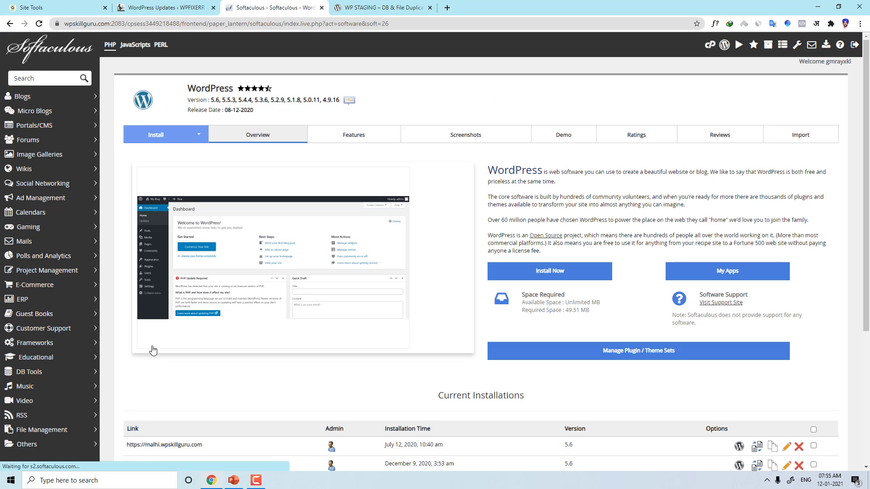
pyautogui.scroll(-5, 152, 347)
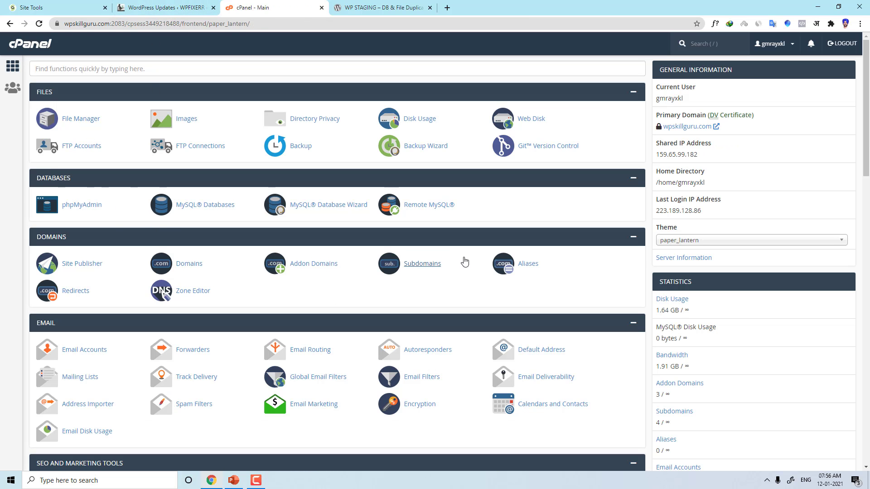
# Fill in a new subdomain in cPanel named stagging under the domain wpquickthemedev.com
pyautogui.click(433, 269)
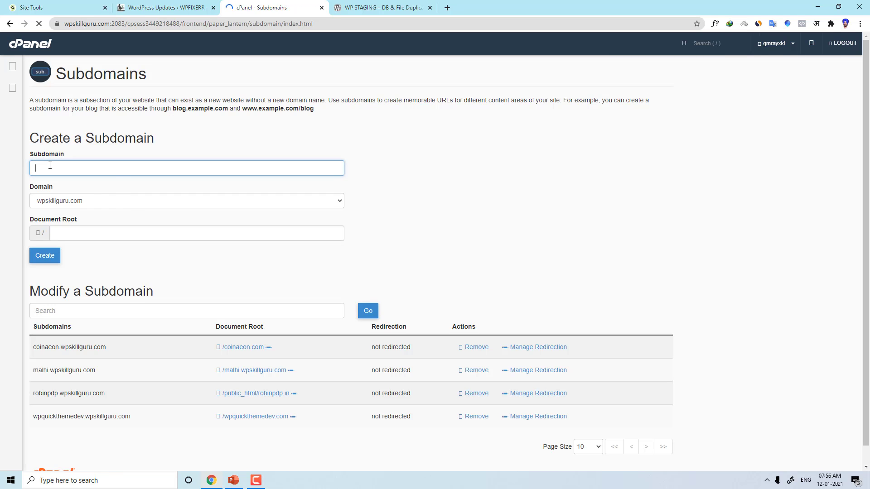
pyautogui.write('stagging')
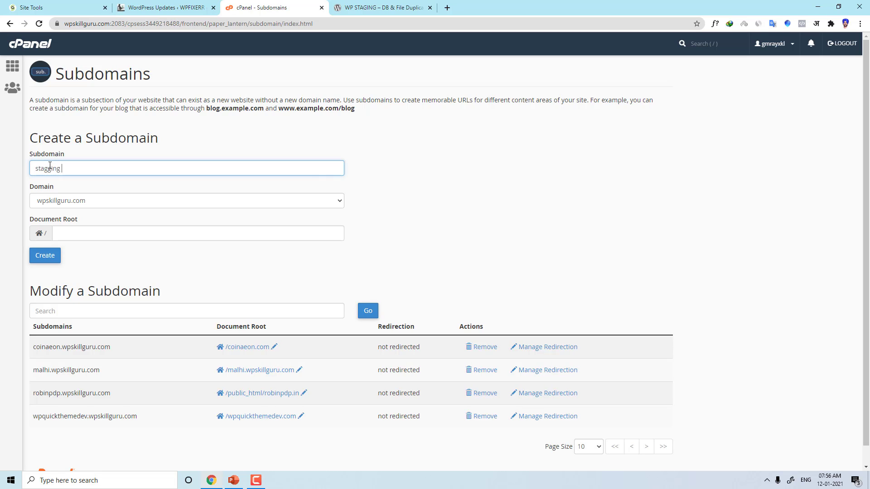
pyautogui.click(93, 201)
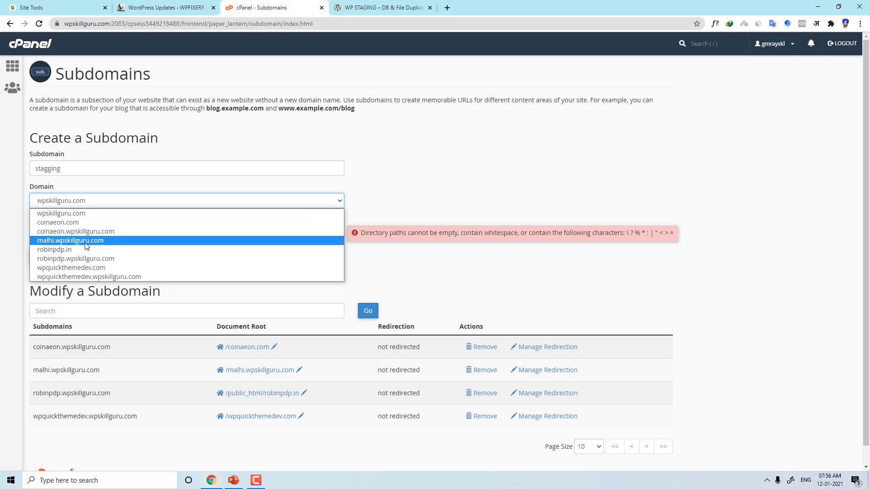
pyautogui.click(69, 268)
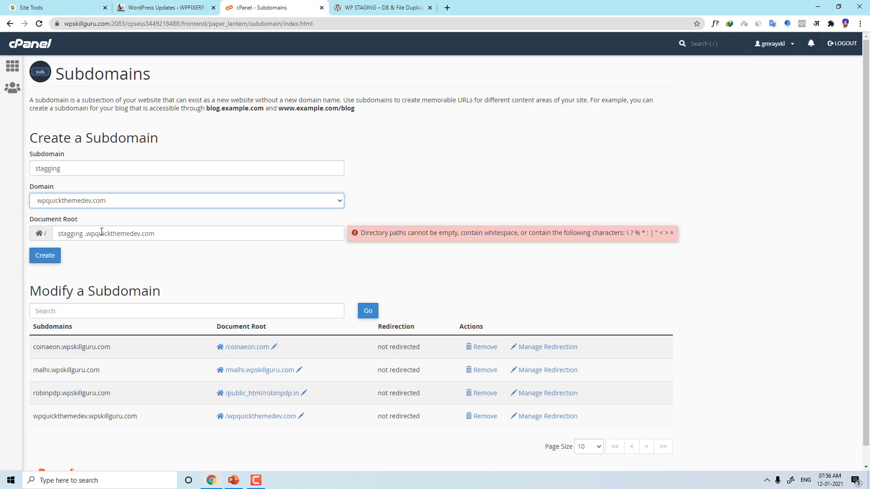
# Copy wpquickthemedev.com from the subdomain's document root and open that site in a new browser tab
pyautogui.moveTo(159, 234); pyautogui.dragTo(89, 232)
pyautogui.hotkey('ctrl', 'c')
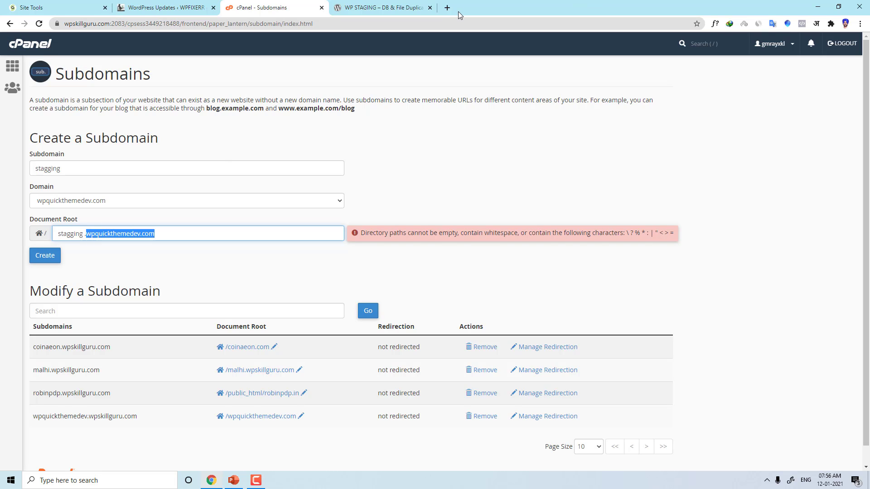
pyautogui.click(447, 8)
pyautogui.hotkey('ctrl', 'v')
pyautogui.press('Return')
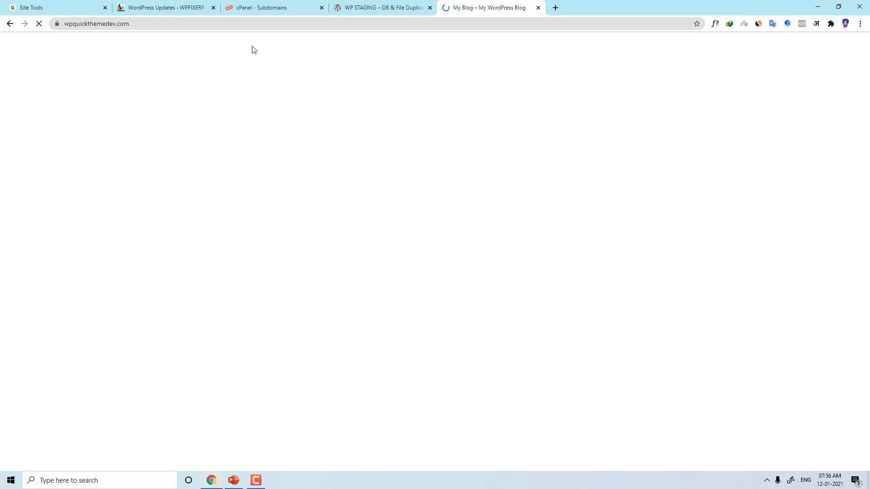
# Create the subdomain in cPanel as staging.wpquickthemedev.com and go back to the Subdomains page
pyautogui.click(261, 8)
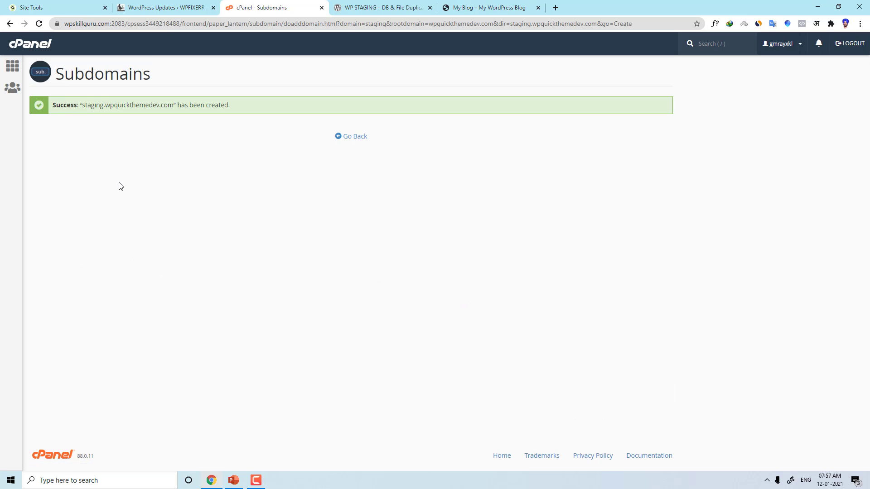
pyautogui.click(346, 136)
# Look through the homepage of the live site wpquickthemedev.com
pyautogui.click(372, 12)
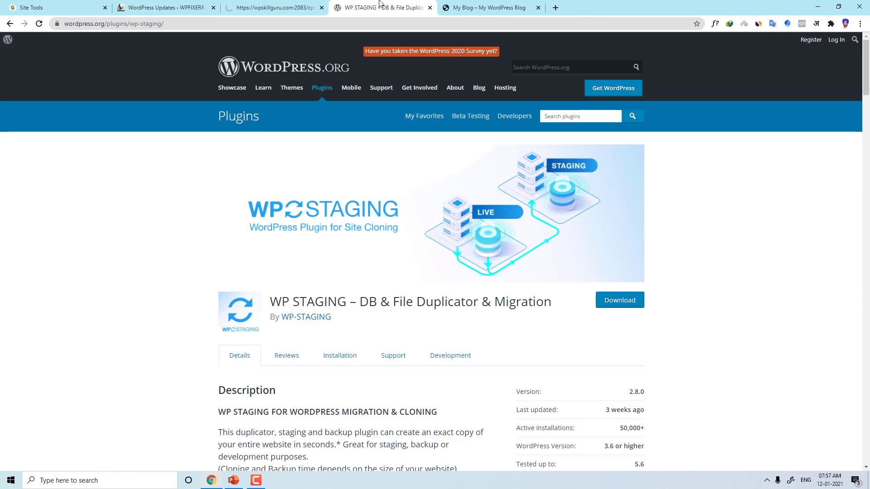
pyautogui.click(488, 7)
pyautogui.scroll(-12, 53, 220)
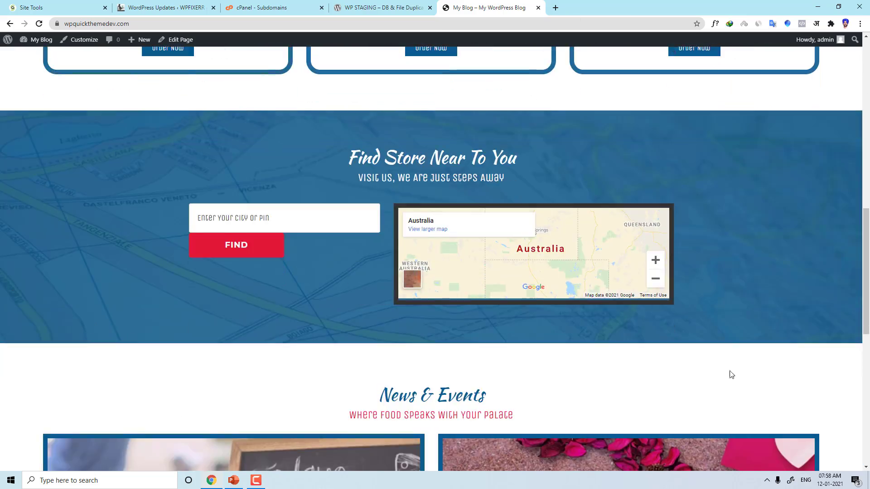
pyautogui.scroll(-8, 728, 375)
pyautogui.scroll(13, 262, 143)
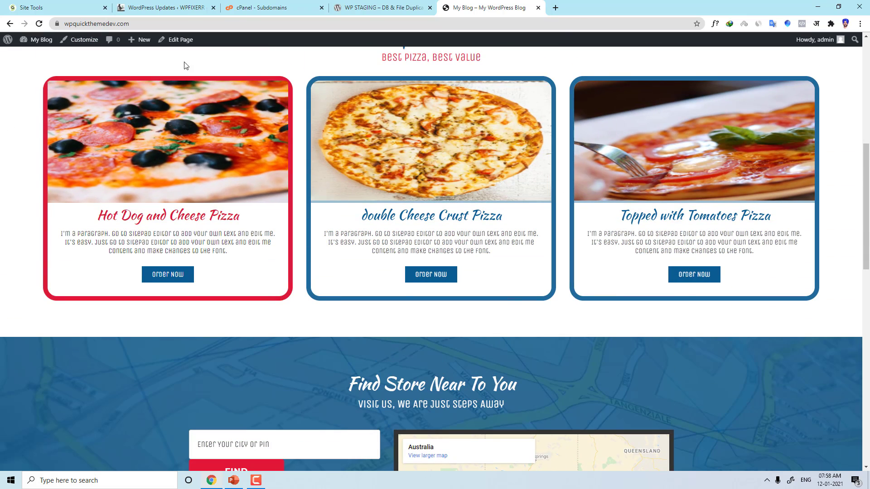
pyautogui.scroll(8, 447, 86)
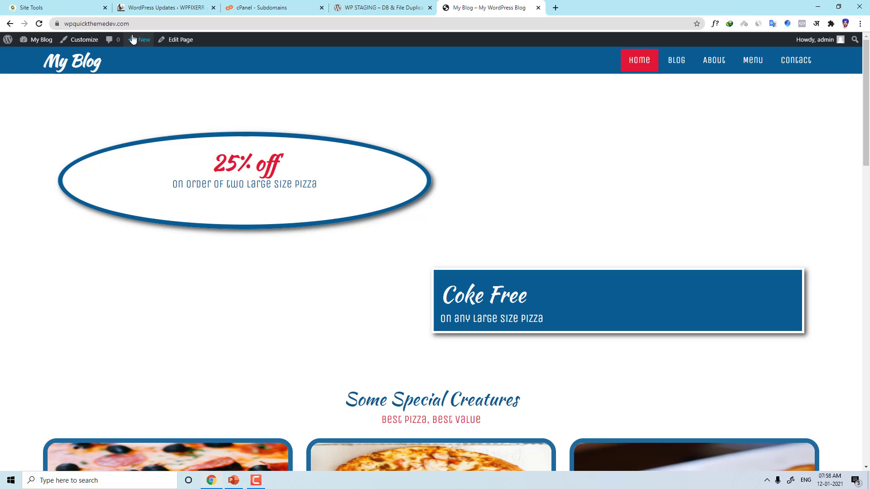
pyautogui.click(72, 24)
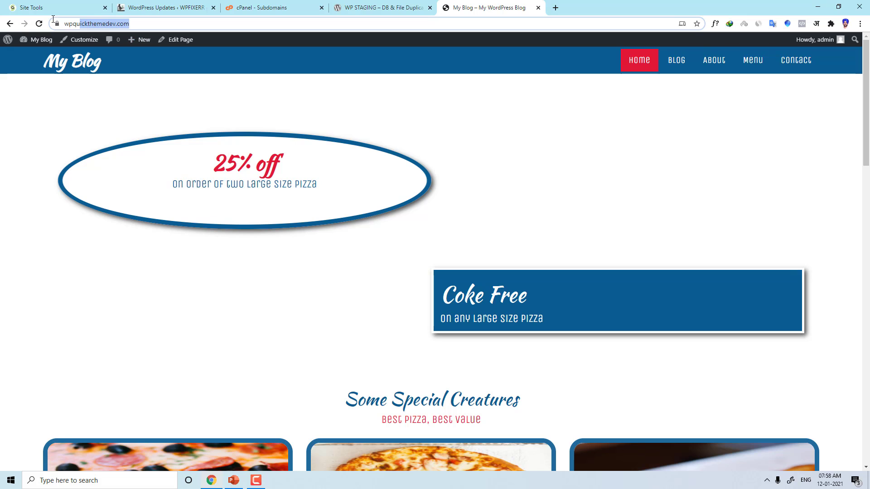
# Check the existing subdomains in cPanel for the staging.wpquickthemedev.com entry
pyautogui.click(370, 4)
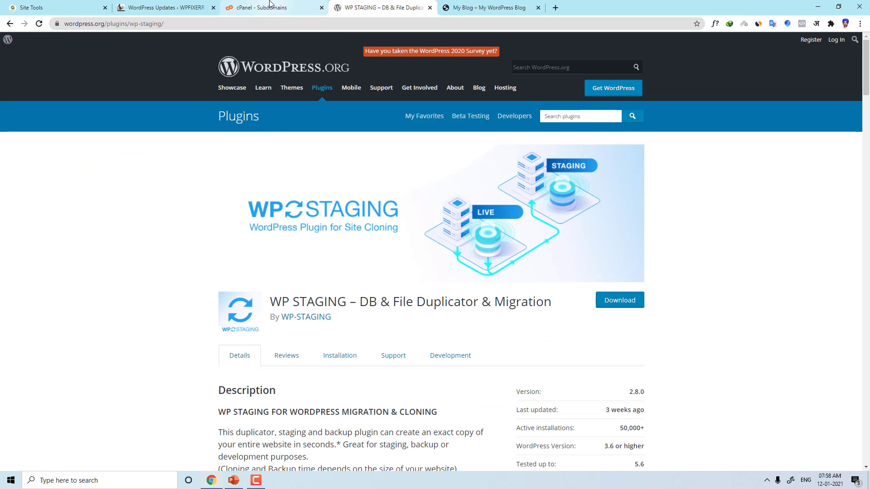
pyautogui.click(259, 7)
pyautogui.scroll(-1, 166, 225)
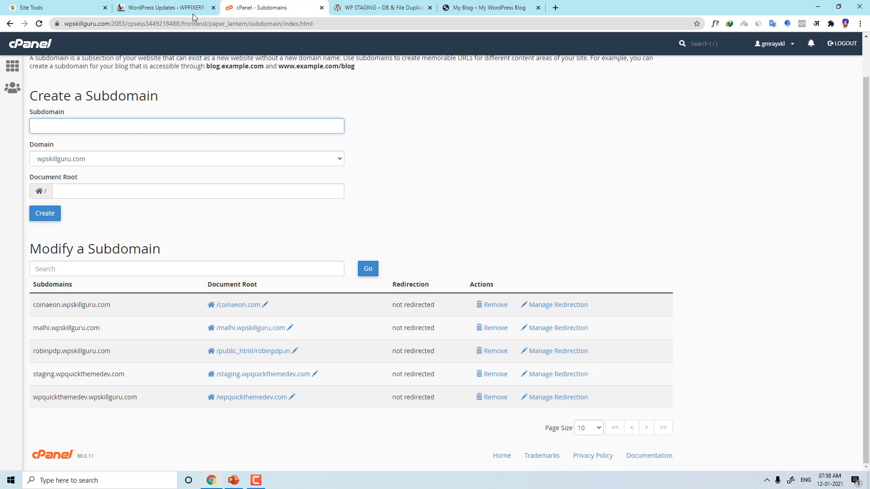
pyautogui.click(168, 5)
pyautogui.click(279, 3)
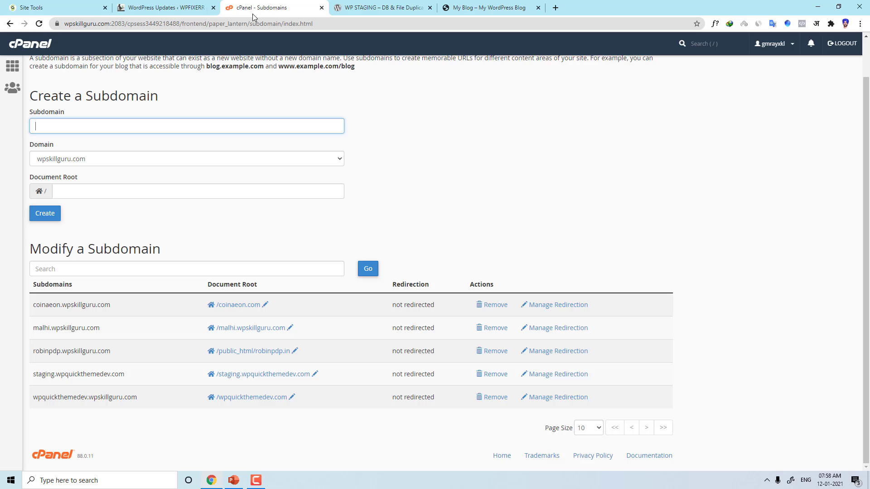
pyautogui.click(22, 50)
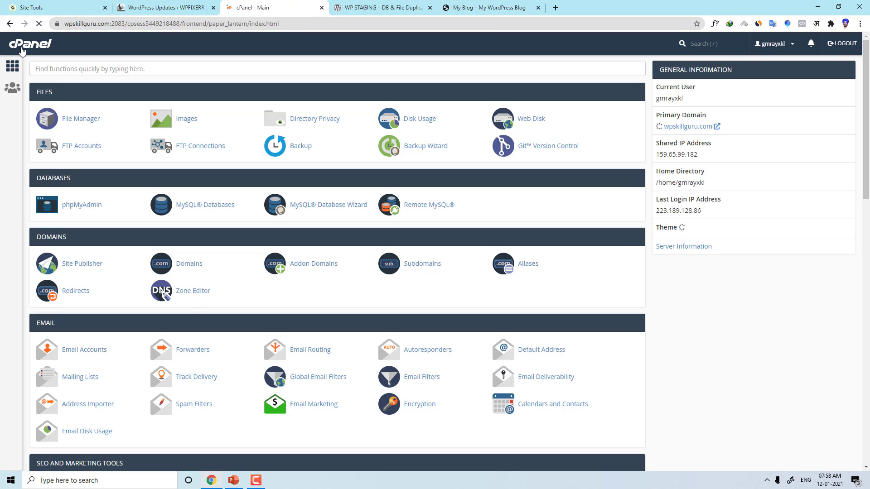
pyautogui.scroll(-7, 181, 345)
pyautogui.scroll(-10, 181, 344)
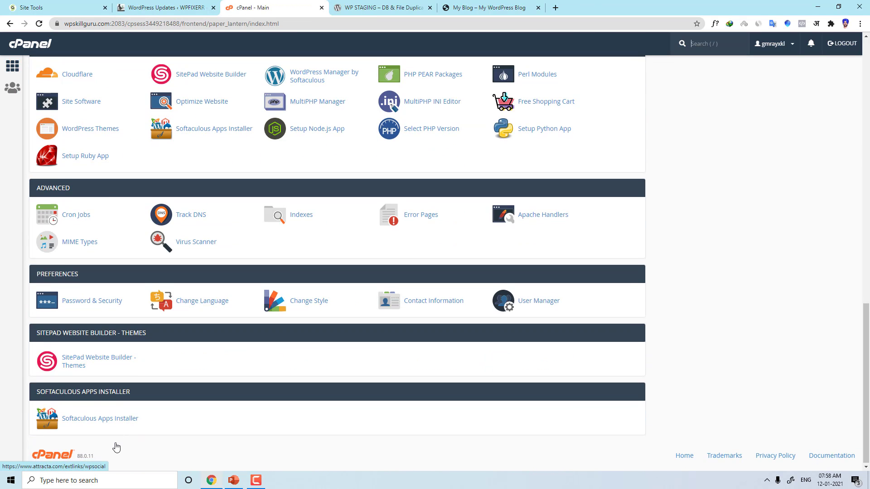
pyautogui.scroll(-4, 100, 432)
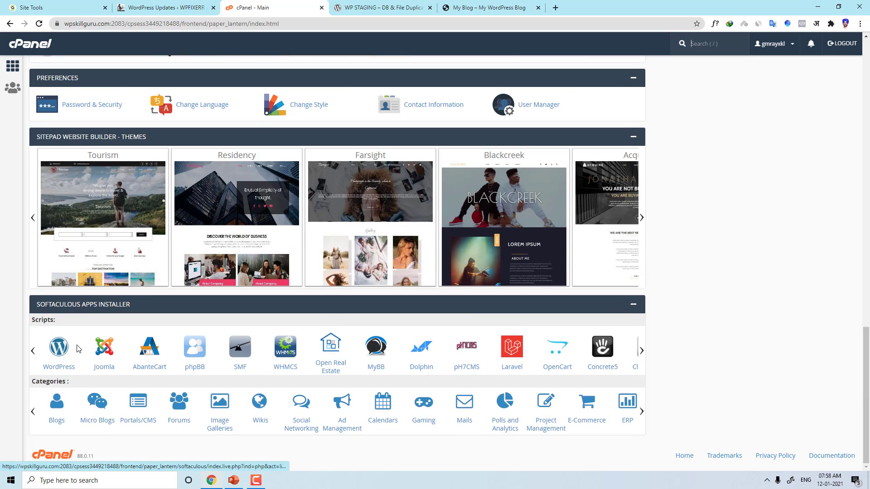
pyautogui.click(59, 351)
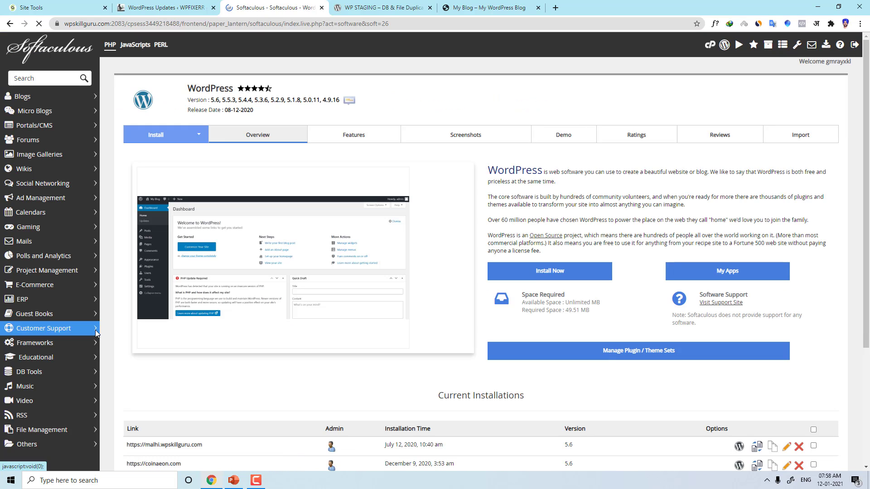
pyautogui.scroll(-5, 316, 424)
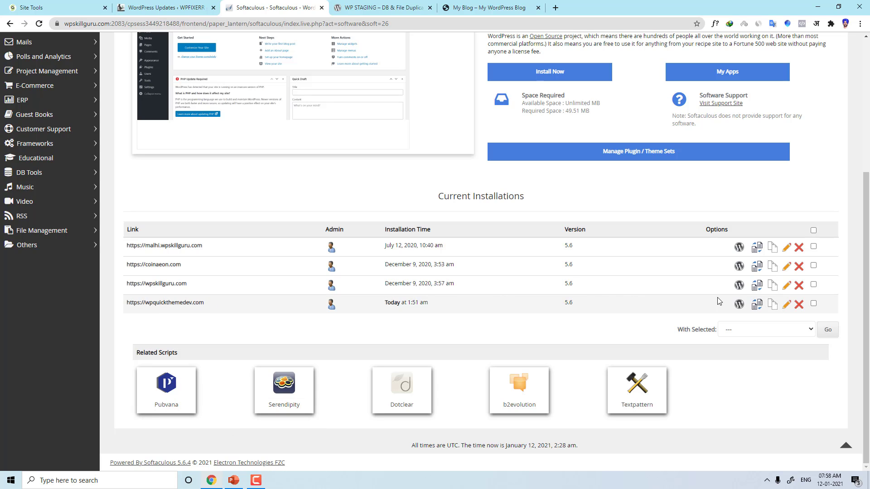
pyautogui.click(758, 305)
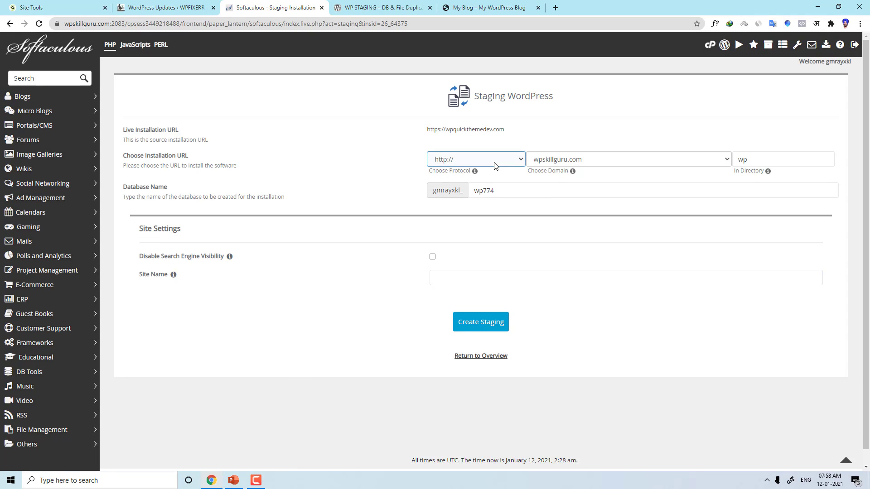
pyautogui.click(494, 160)
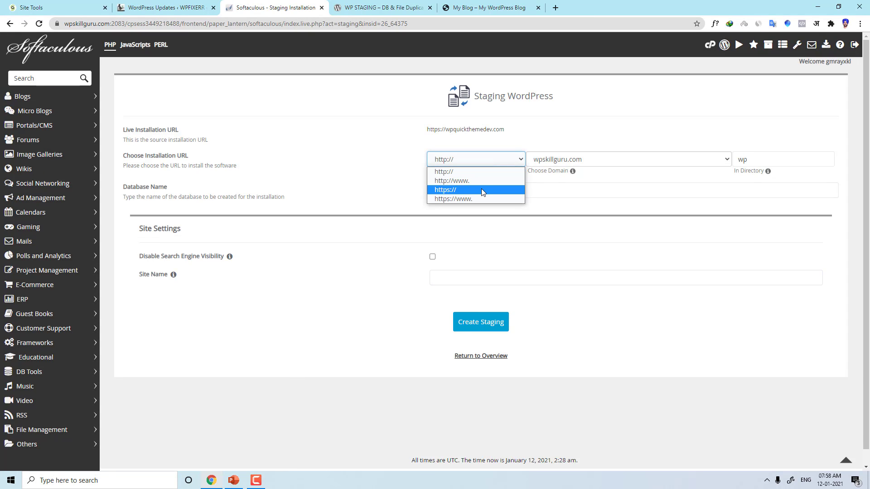
pyautogui.click(482, 172)
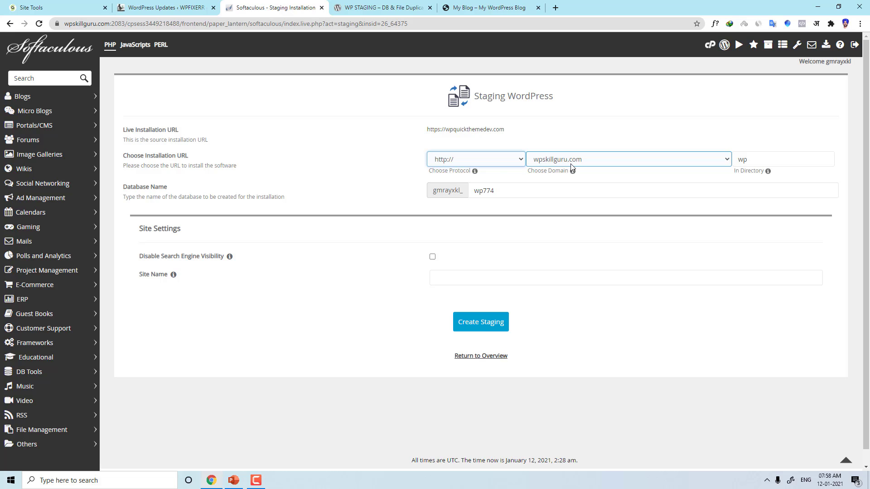
pyautogui.click(481, 161)
pyautogui.click(471, 191)
# Choose staging.wpquickthemedev.com as the domain of the staging copy and leave its installation directory empty
pyautogui.click(548, 159)
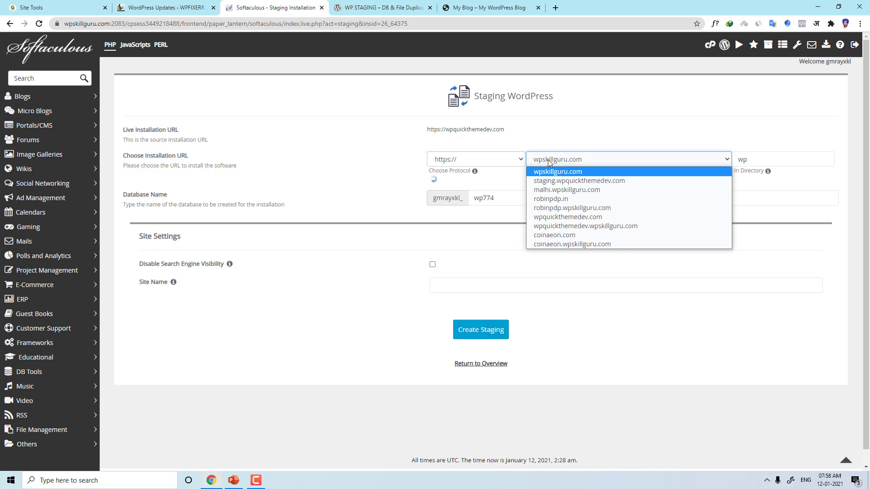
pyautogui.doubleClick(184, 155)
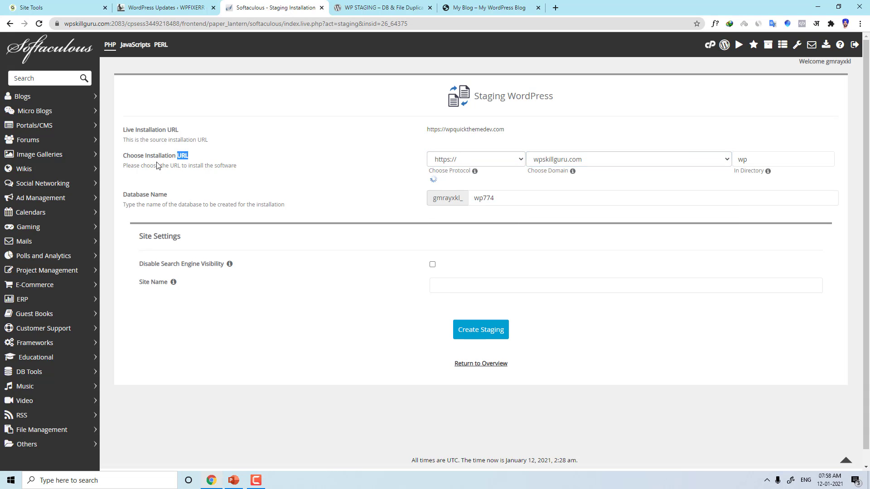
pyautogui.tripleClick(122, 159)
pyautogui.click(577, 160)
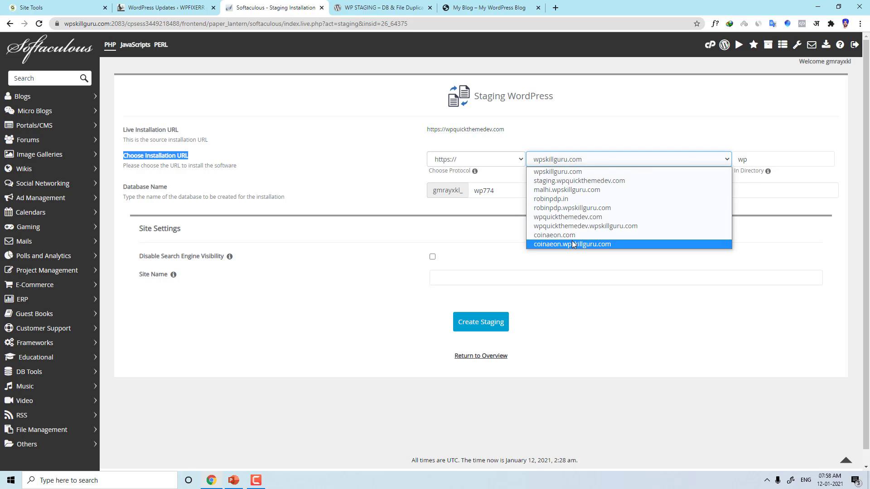
pyautogui.click(571, 181)
pyautogui.moveTo(754, 161); pyautogui.dragTo(707, 174)
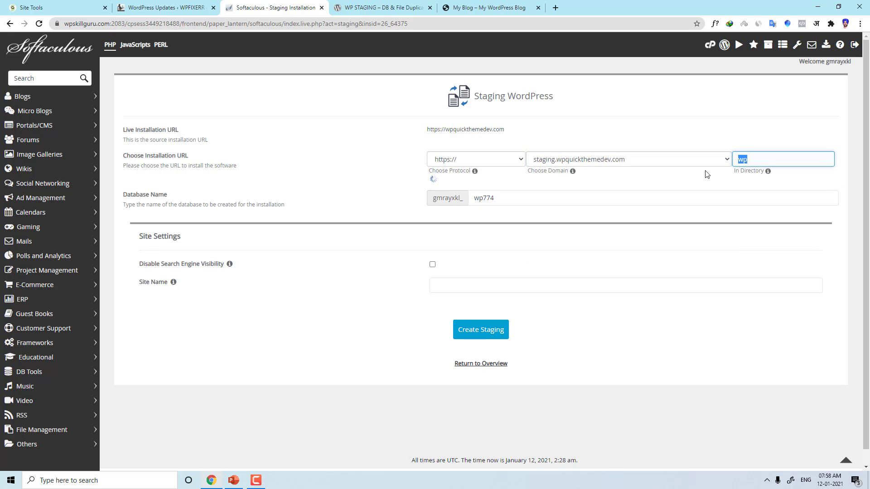
pyautogui.press('BackSpace')
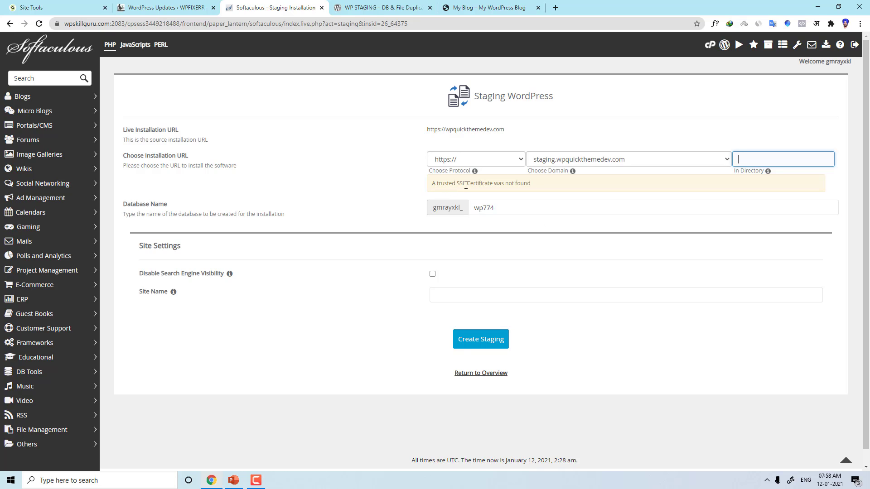
pyautogui.click(502, 159)
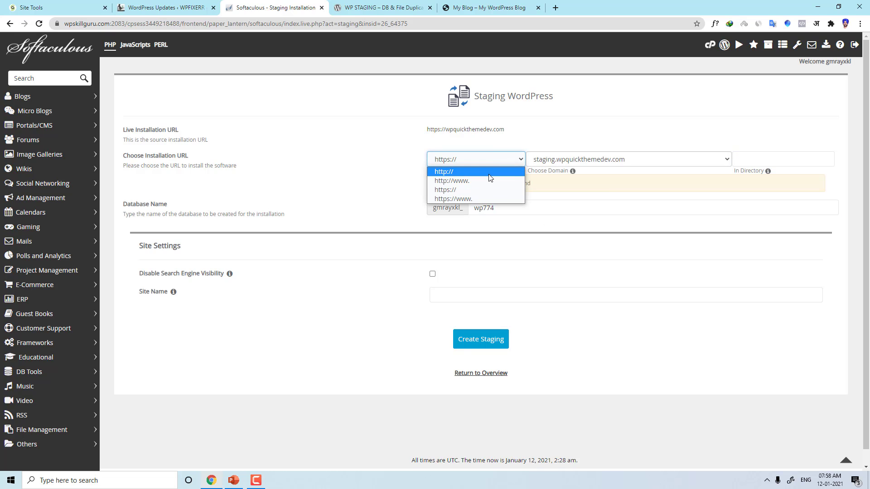
pyautogui.click(494, 171)
pyautogui.click(485, 207)
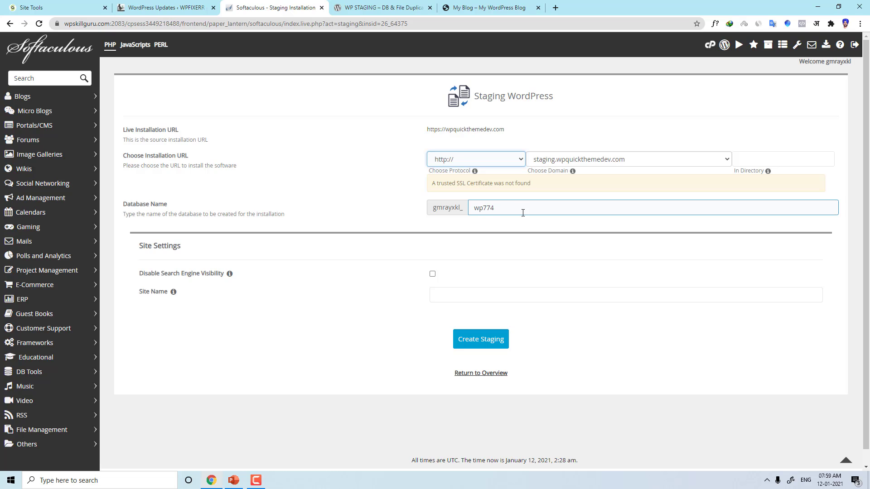
pyautogui.click(489, 233)
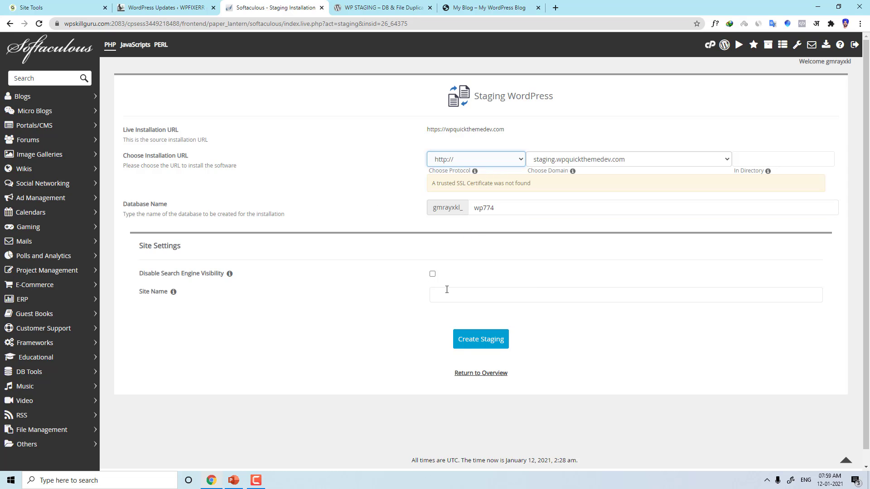
# Name the site "my stagging site" and create the staging copy
pyautogui.click(476, 296)
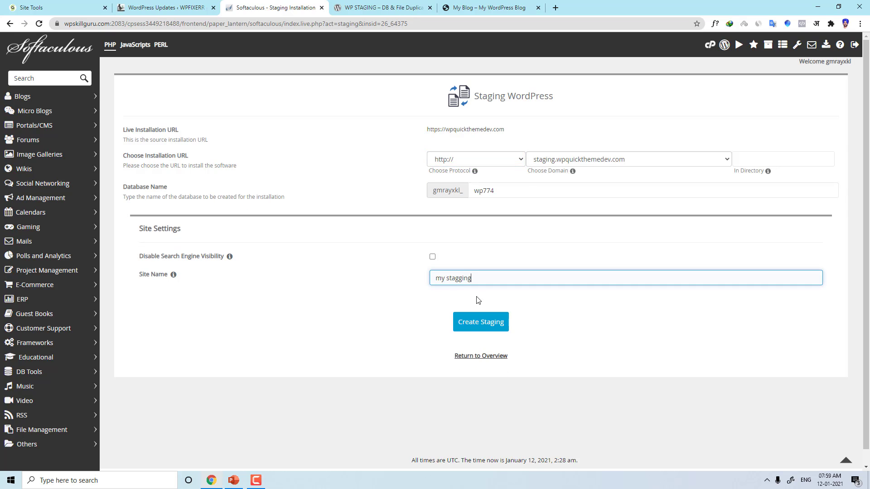
pyautogui.click(477, 330)
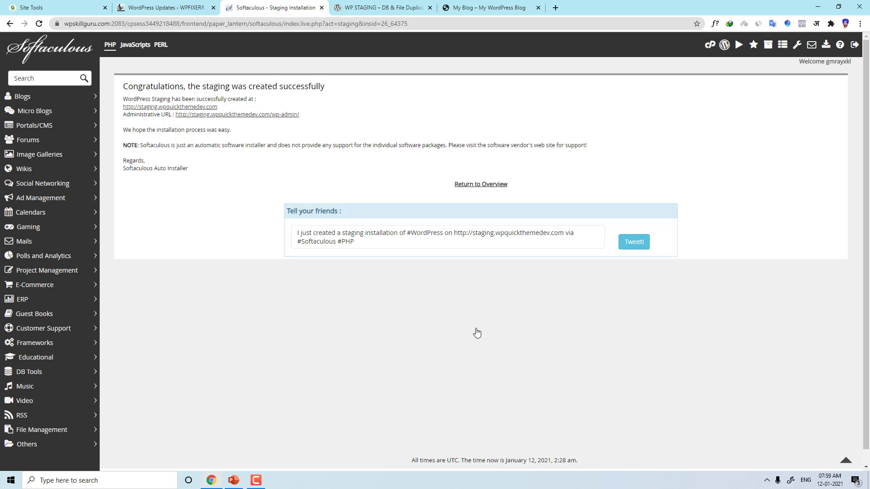
pyautogui.rightClick(190, 107)
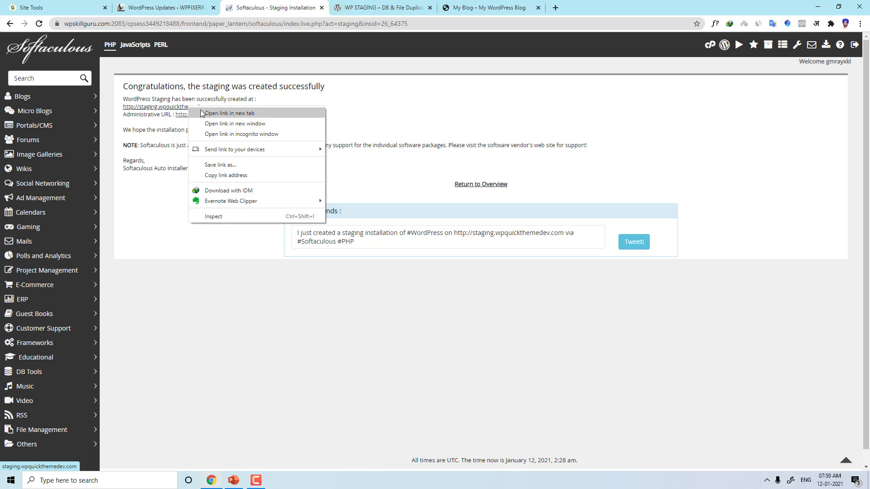
pyautogui.click(213, 111)
pyautogui.click(410, 5)
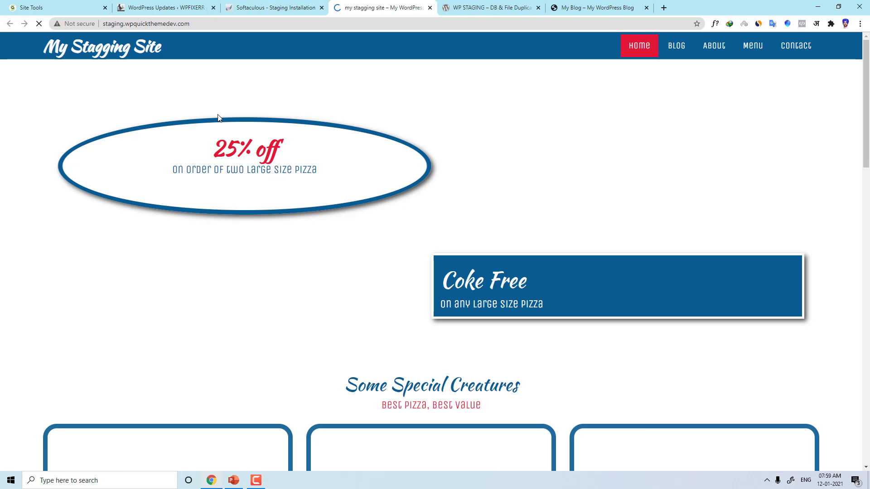
# Close the WP STAGING plugin page and return to the live site wpquickthemedev.com
pyautogui.click(475, 8)
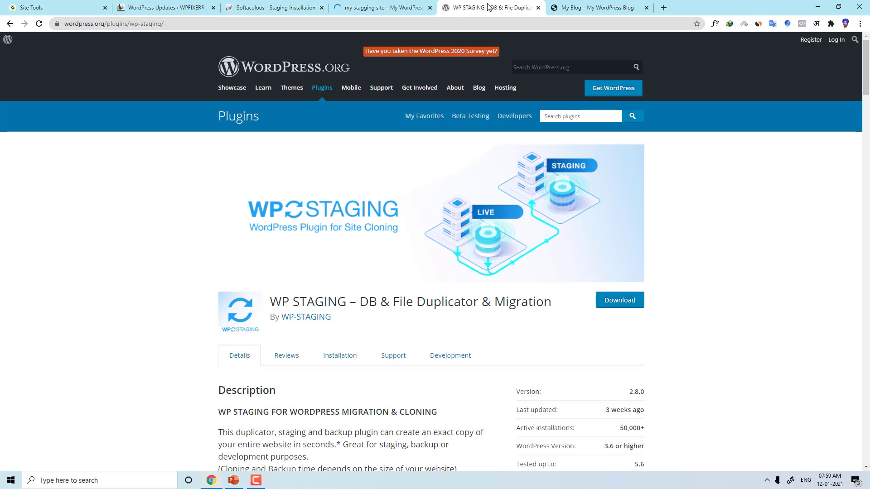
pyautogui.click(584, 6)
pyautogui.moveTo(497, 6); pyautogui.dragTo(645, 5)
pyautogui.click(646, 7)
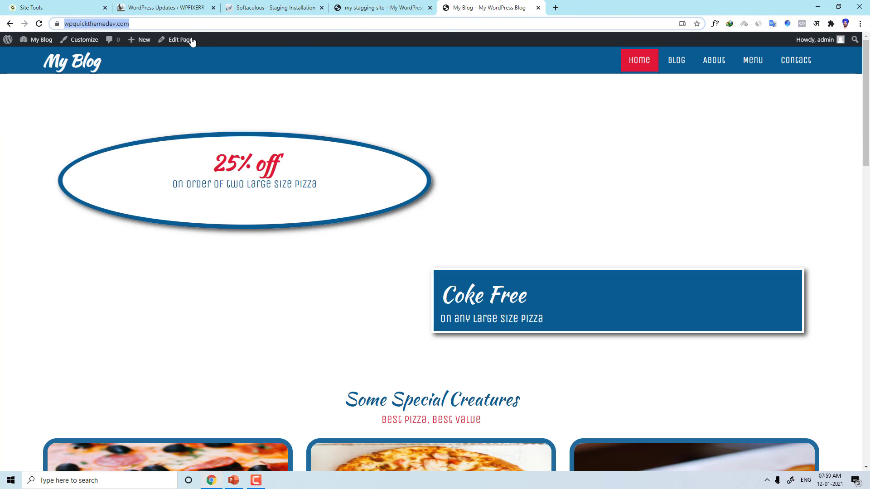
# Compare the live site's address with the staging site's and look through the staging homepage down to its footer
pyautogui.click(114, 25)
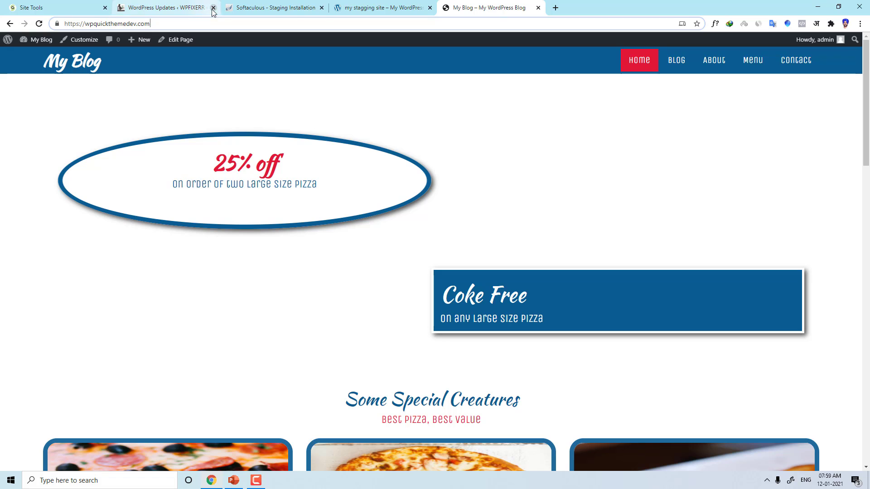
pyautogui.click(368, 5)
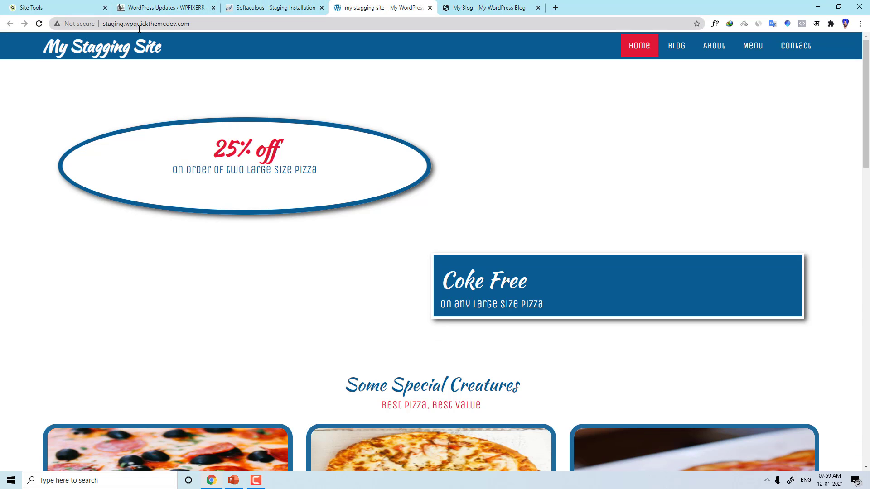
pyautogui.click(106, 23)
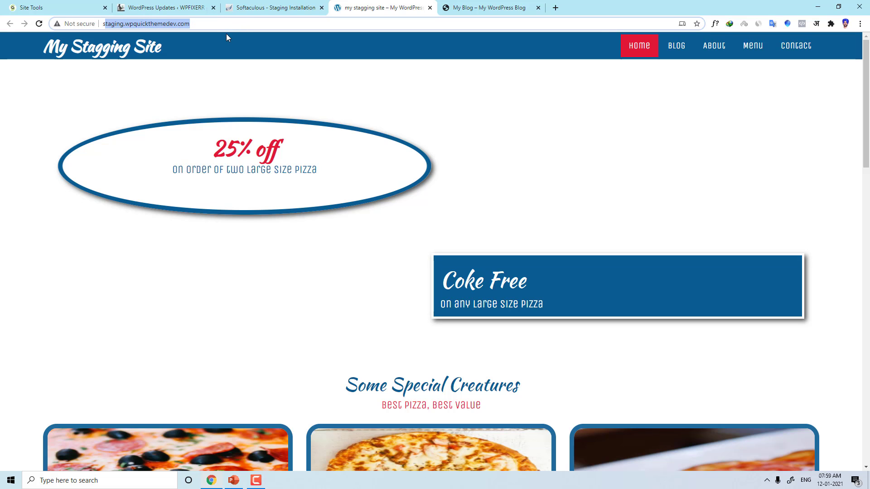
pyautogui.scroll(-15, 489, 149)
pyautogui.scroll(-5, 473, 199)
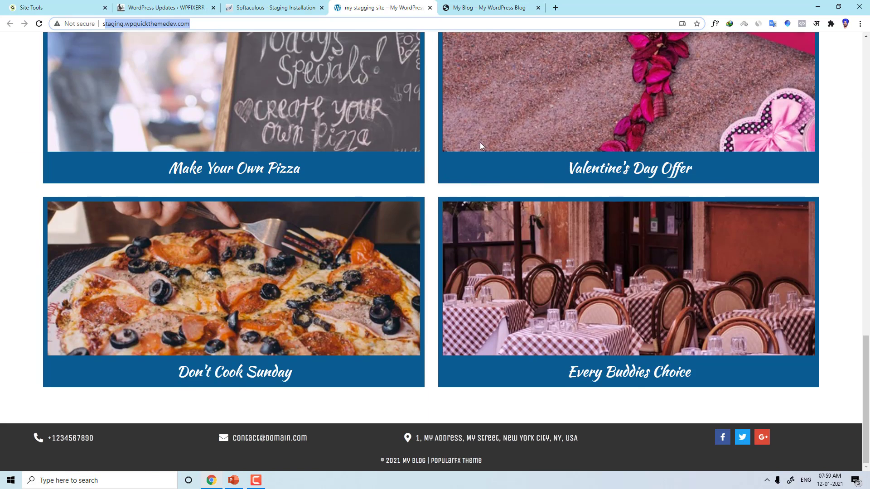
# Open the WordPress admin dashboard of the staging site from the administrative URL given by Softaculous
pyautogui.click(309, 7)
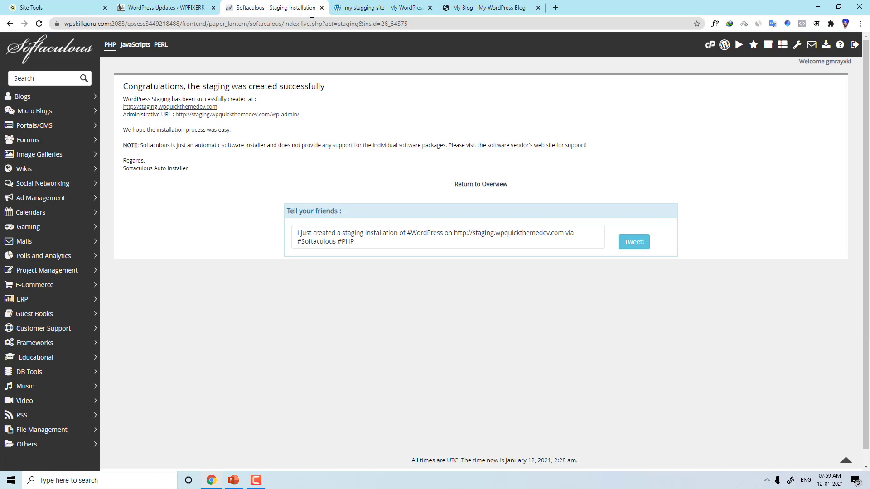
pyautogui.click(247, 115)
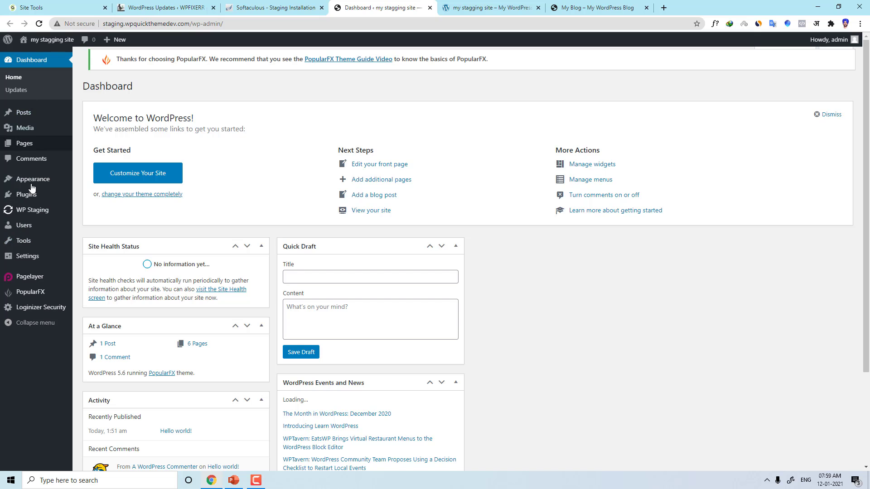
pyautogui.moveTo(105, 23); pyautogui.dragTo(252, 19)
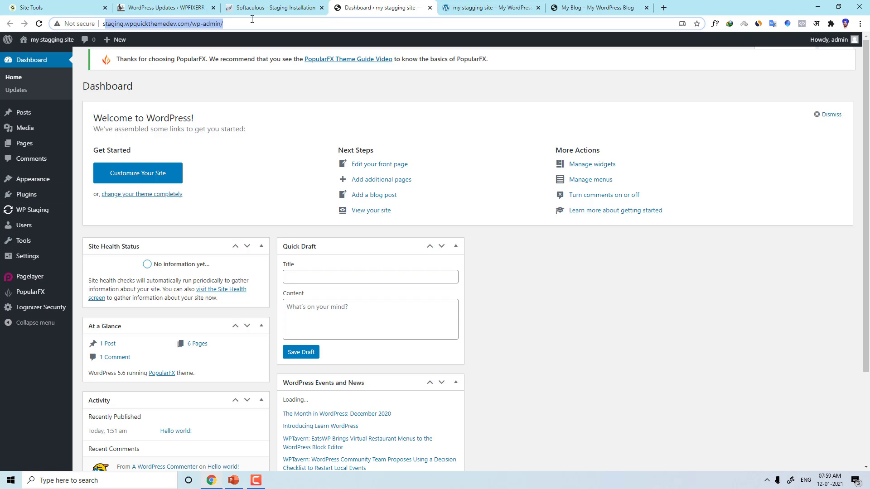
# Compare the staging site's homepage and admin dashboard with the live site wpquickthemedev.com and the Softaculous staging page
pyautogui.click(456, 6)
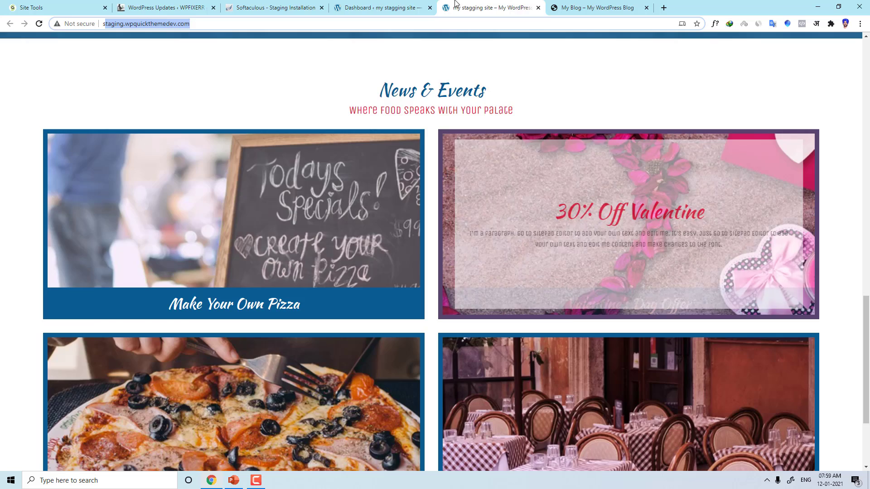
pyautogui.click(381, 7)
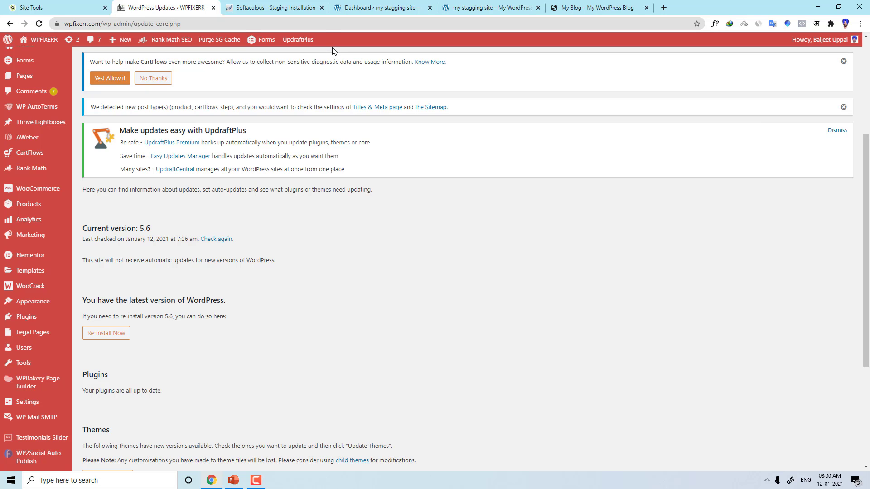
pyautogui.click(288, 9)
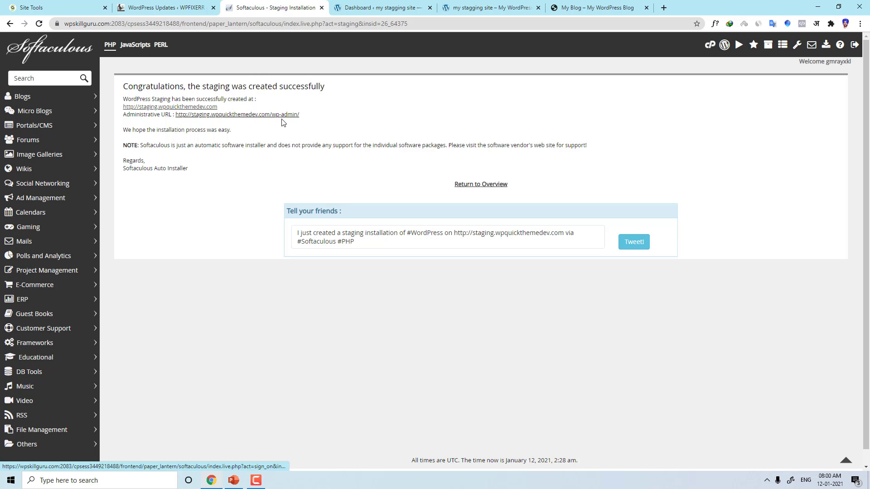
pyautogui.click(396, 7)
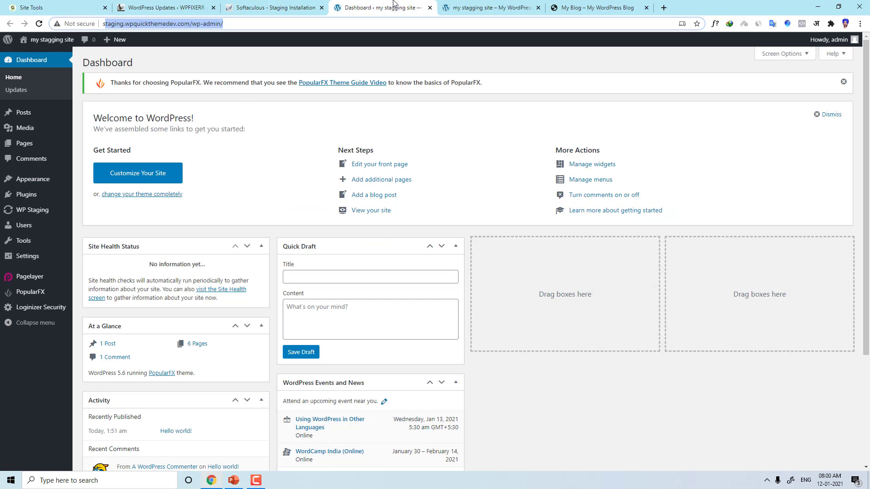
pyautogui.click(494, 6)
pyautogui.click(561, 7)
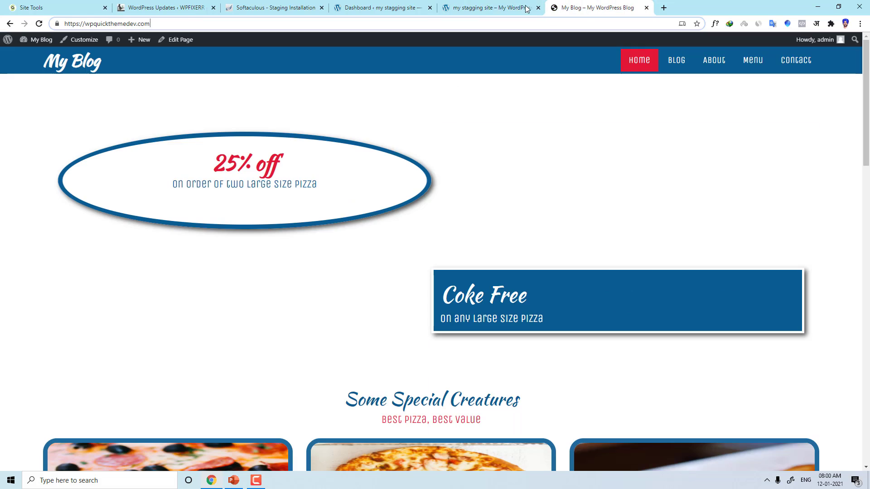
pyautogui.click(476, 12)
pyautogui.click(387, 8)
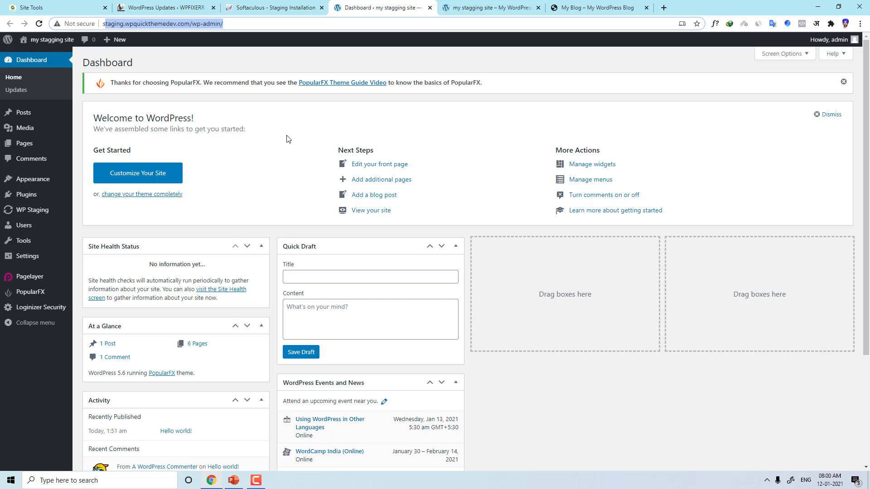
pyautogui.moveTo(23, 143)
pyautogui.click(597, 7)
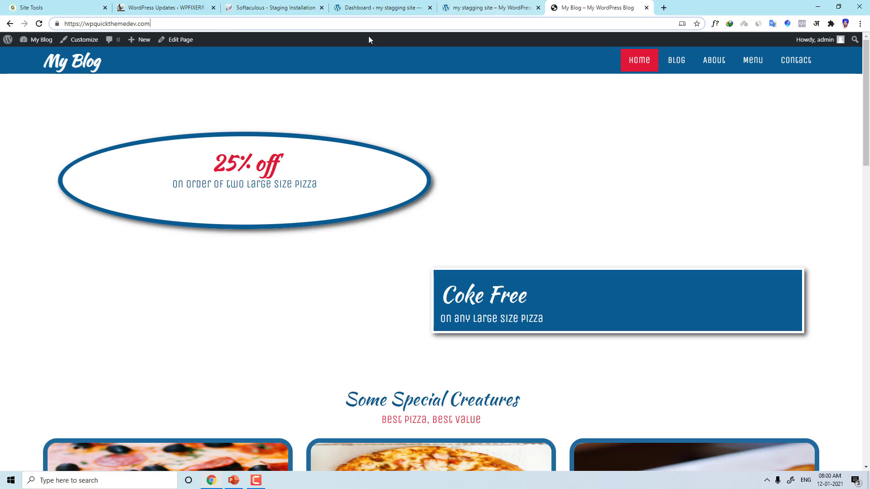
pyautogui.moveTo(139, 39)
pyautogui.click(312, 7)
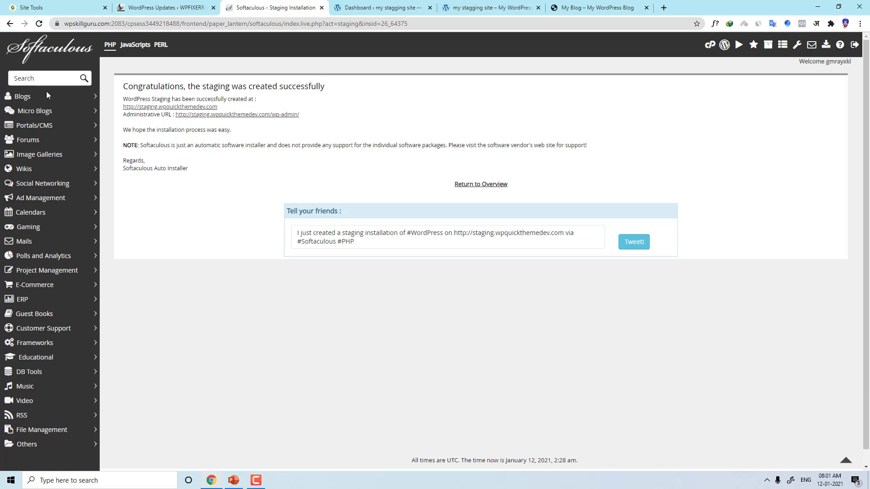
pyautogui.click(607, 7)
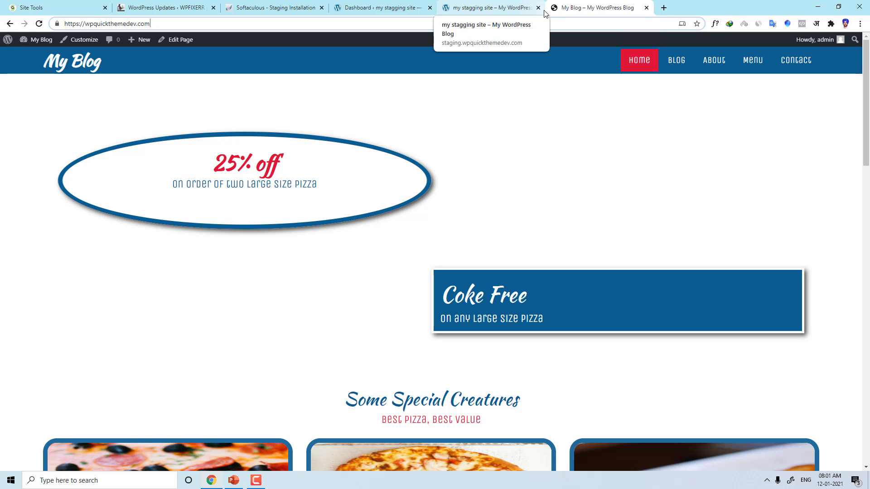
pyautogui.click(496, 8)
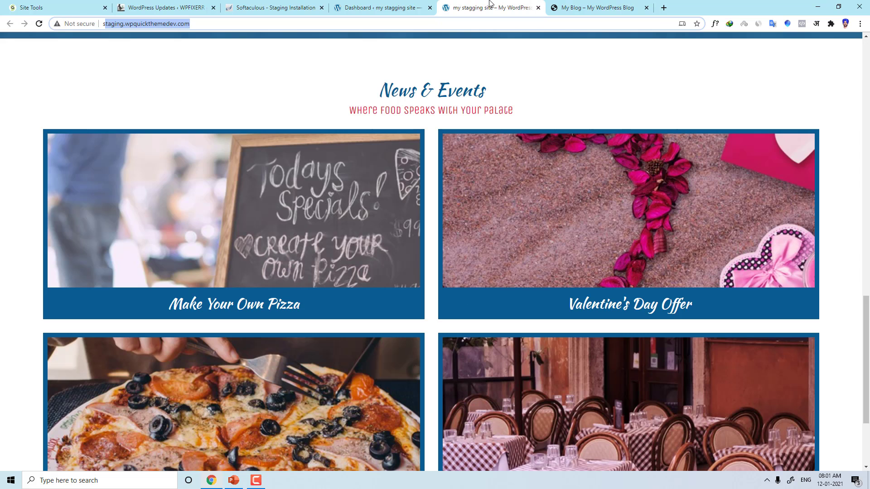
pyautogui.click(571, 13)
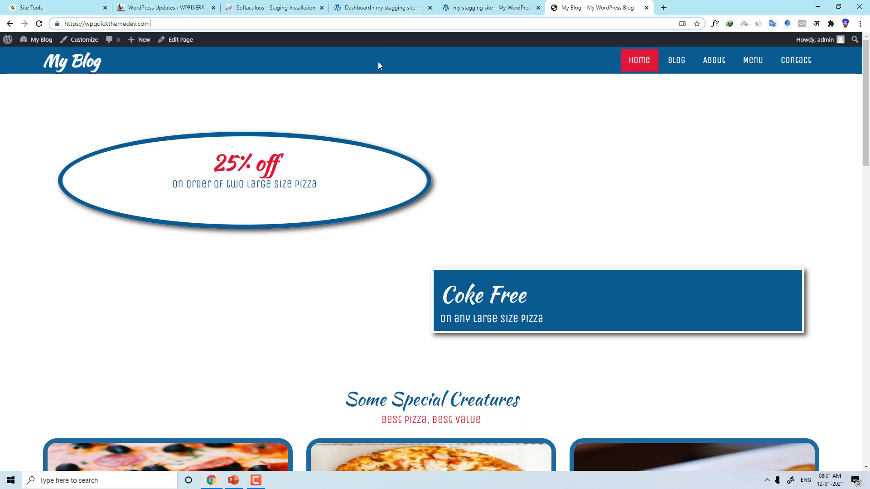
# Check the staging dashboard, and open the live site's WordPress dashboard at wpquickthemedev.com/wp-admin/ in a new tab
pyautogui.click(378, 8)
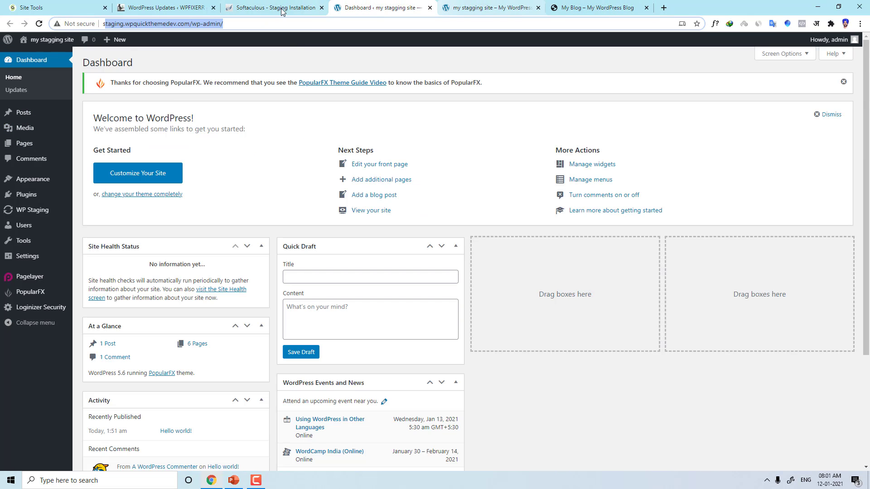
pyautogui.moveTo(31, 213)
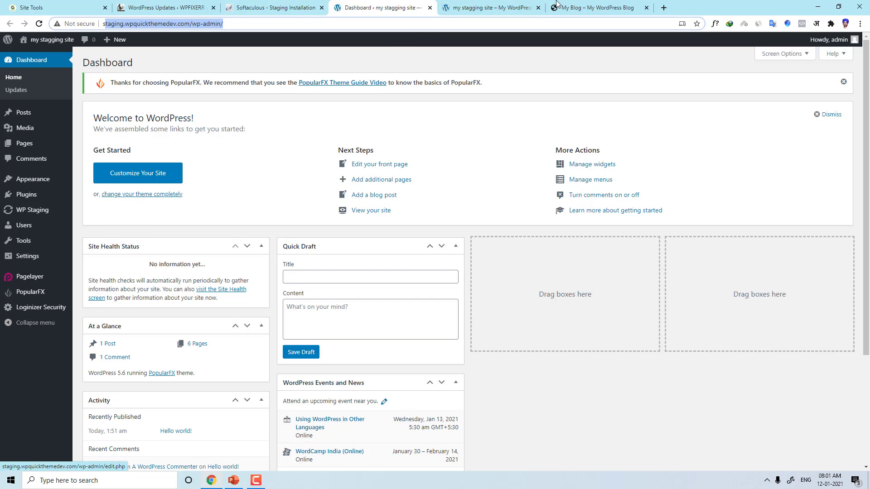
pyautogui.click(587, 5)
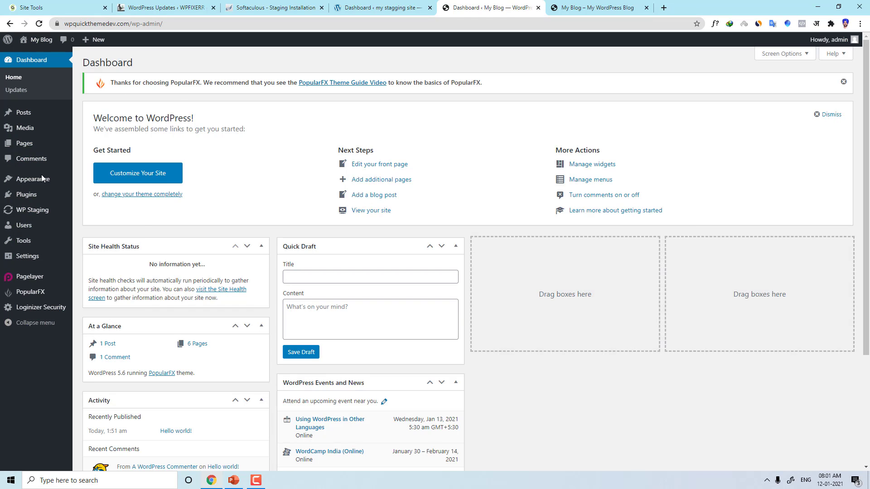
# Search the live site's plugin directory for "wp staging" and check the rating of the WP STAGING – DB & File Duplicator & Migration plugin
pyautogui.moveTo(27, 219)
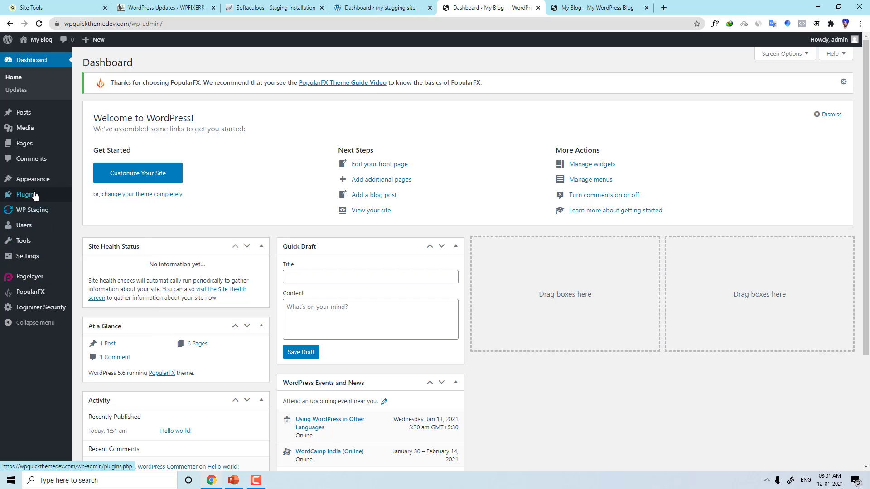
pyautogui.moveTo(36, 194)
pyautogui.click(119, 210)
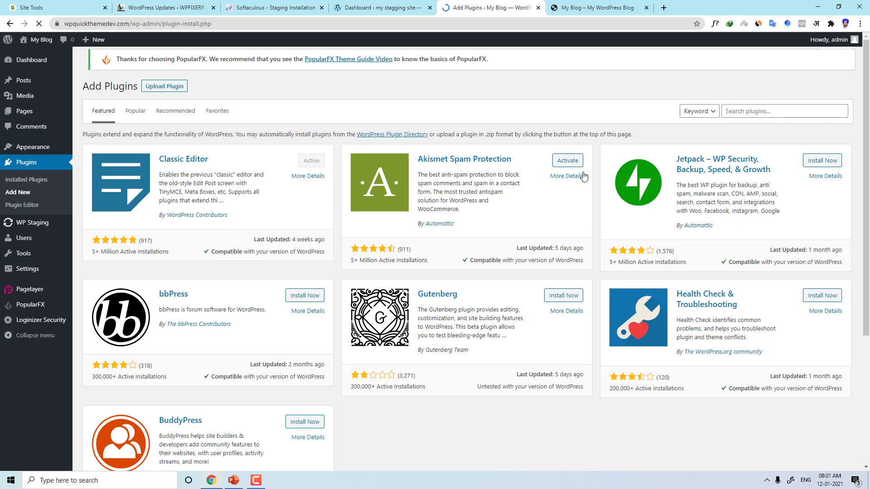
pyautogui.click(765, 110)
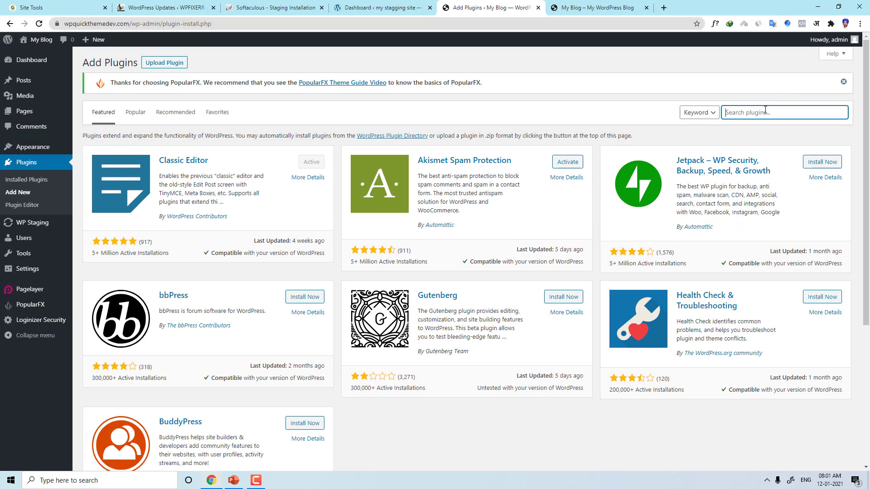
pyautogui.write('wp')
pyautogui.write(' stagging')
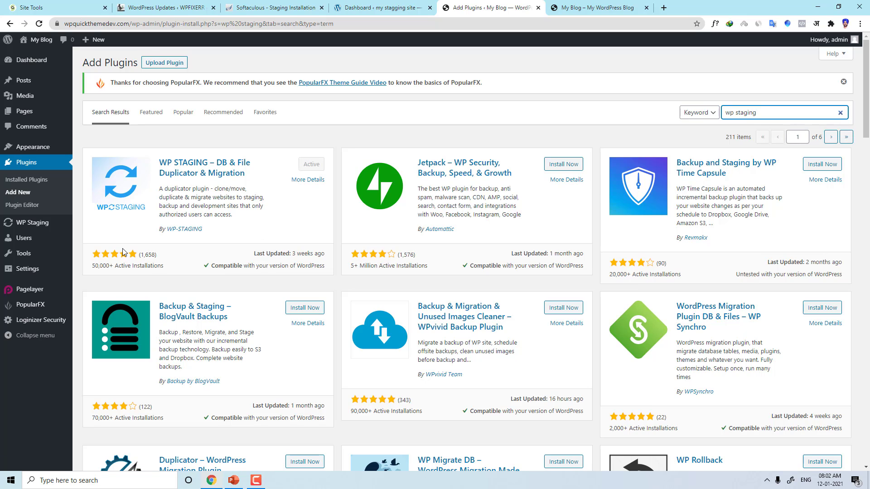
pyautogui.moveTo(156, 255); pyautogui.dragTo(107, 257)
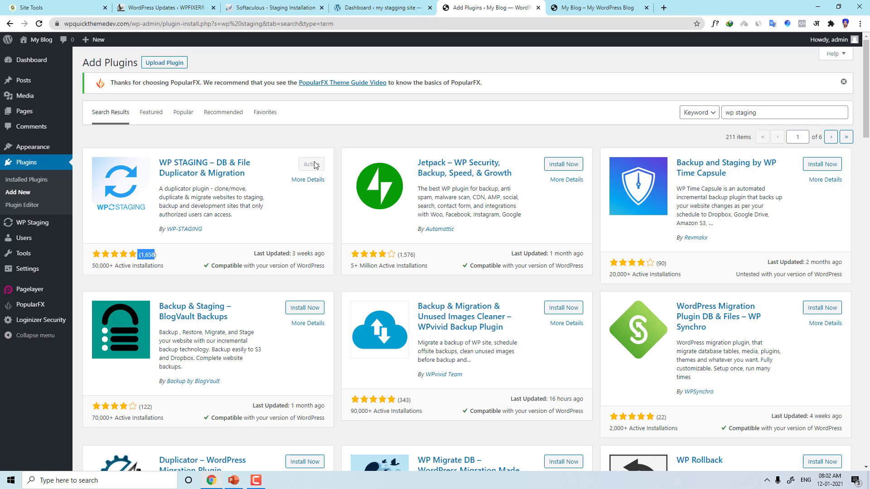
# Create a new staging site from WP Staging's Sites / Start page and start the cloning
pyautogui.moveTo(37, 229)
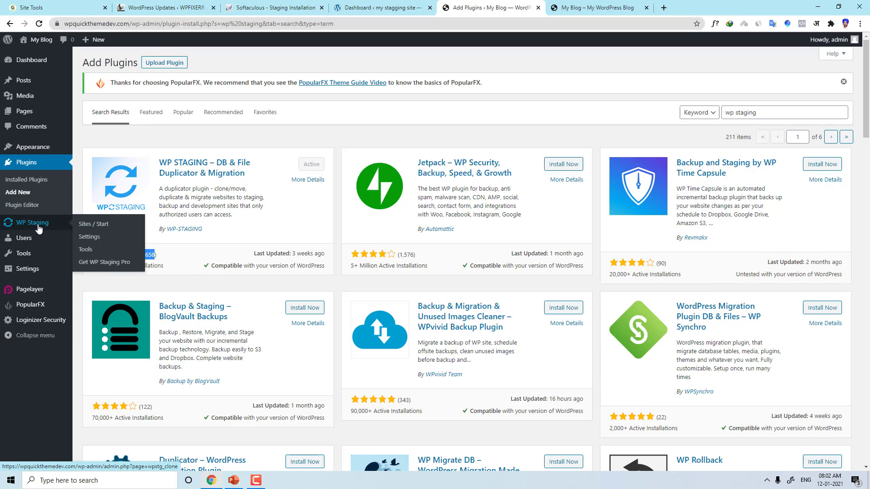
pyautogui.click(91, 226)
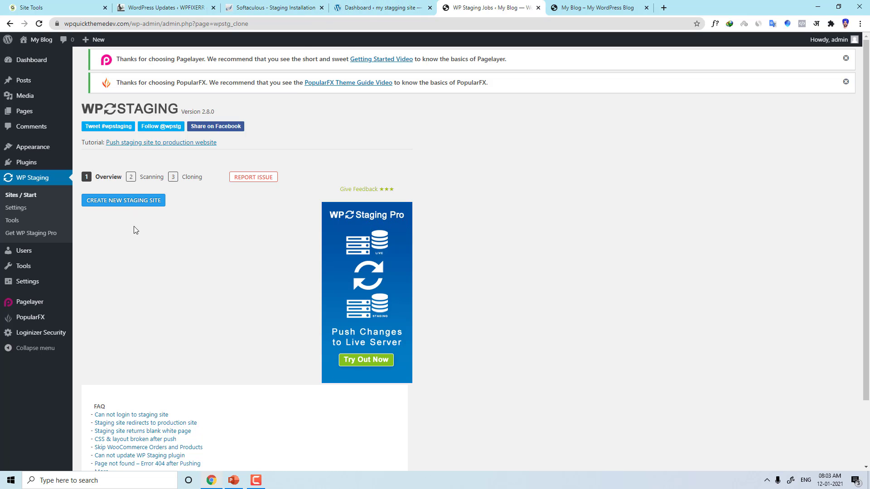
pyautogui.click(121, 201)
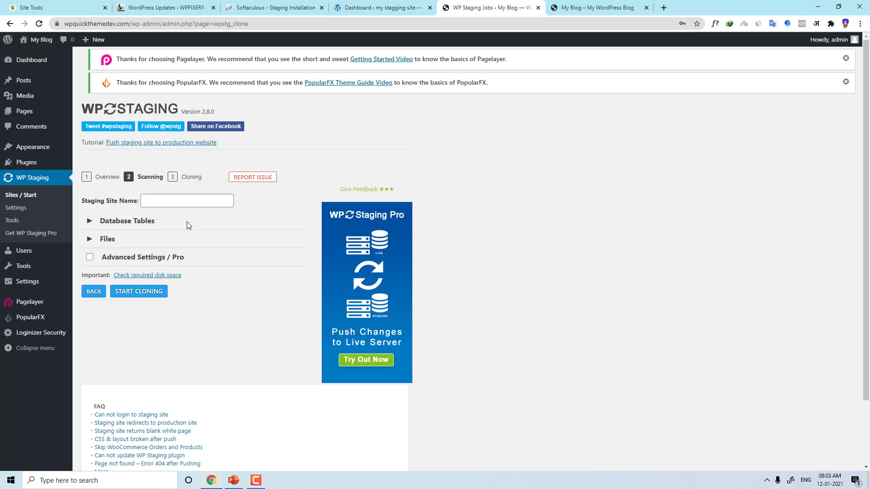
pyautogui.click(199, 202)
pyautogui.click(137, 292)
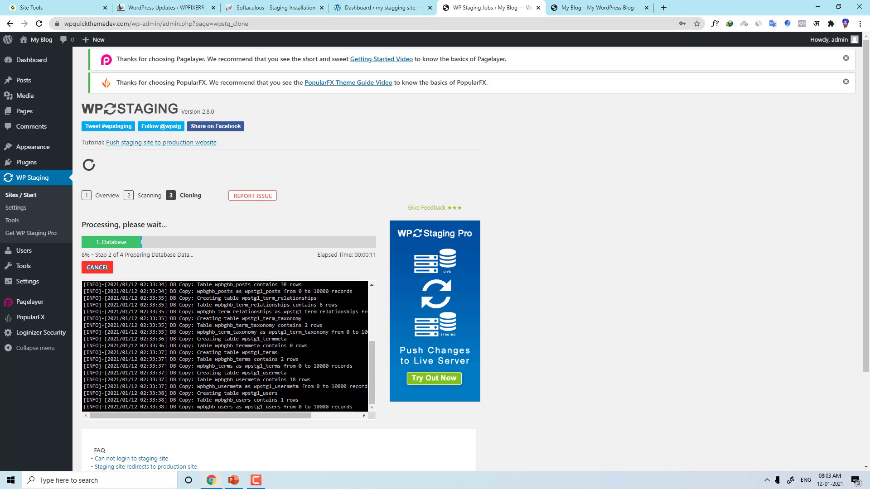
# Switch to SiteGround Site Tools and look over the WordPress Staging page for wpfixerr.com
pyautogui.click(36, 7)
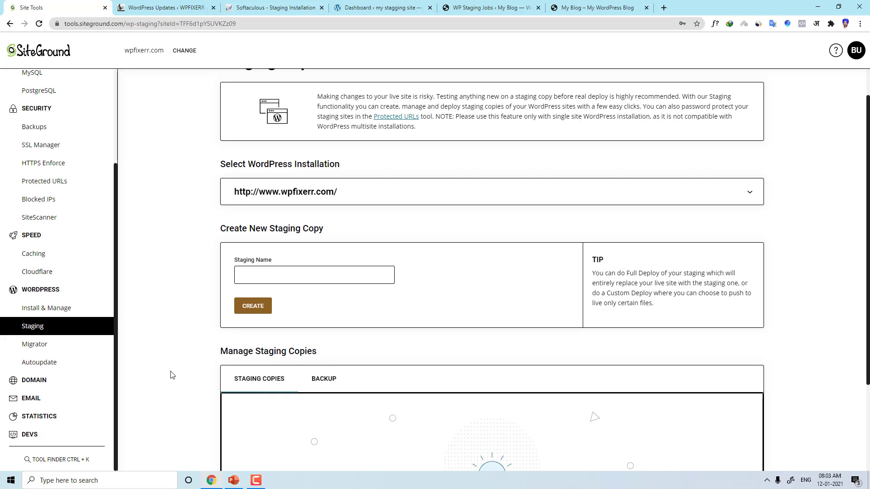
pyautogui.scroll(-3, 171, 374)
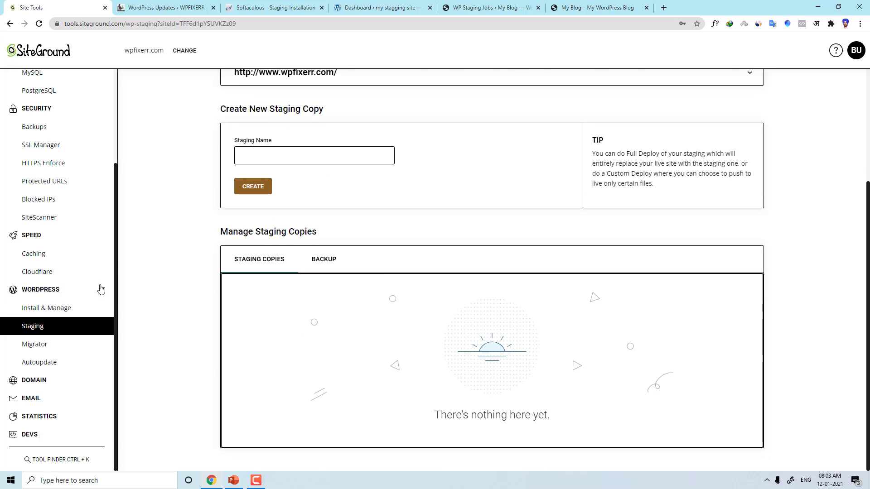
pyautogui.scroll(3, 101, 289)
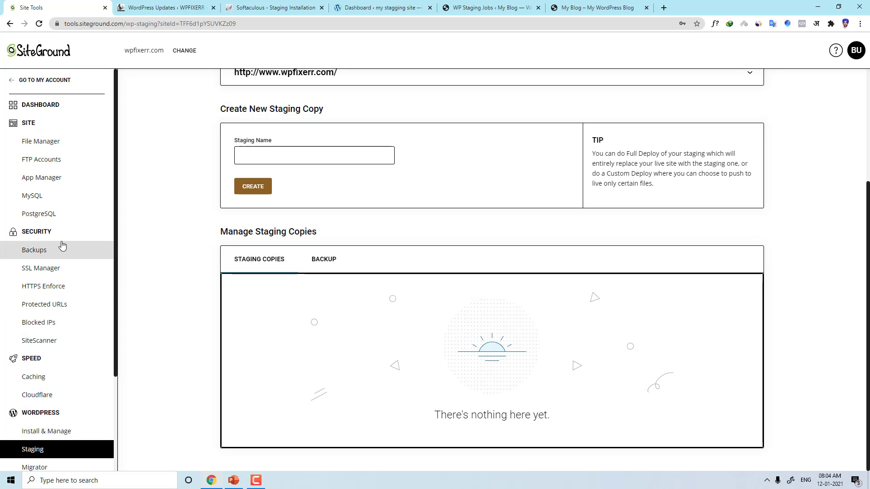
pyautogui.scroll(2, 143, 218)
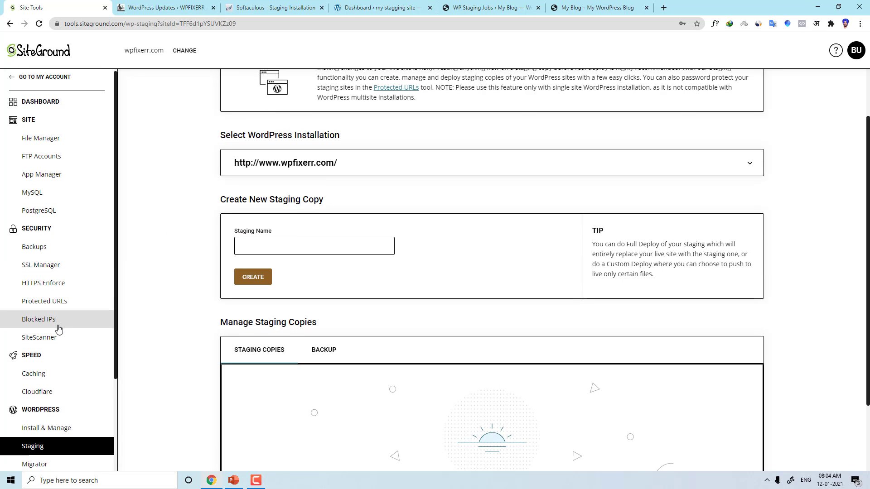
pyautogui.scroll(-3, 59, 328)
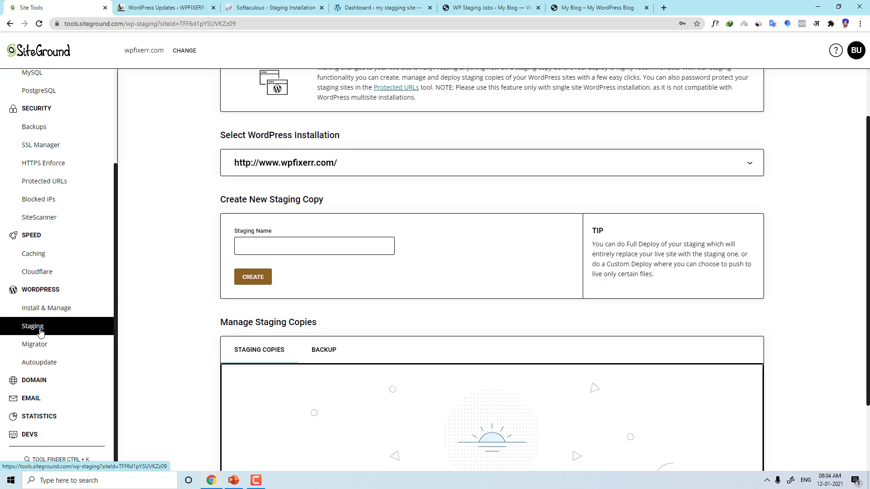
pyautogui.scroll(2, 318, 247)
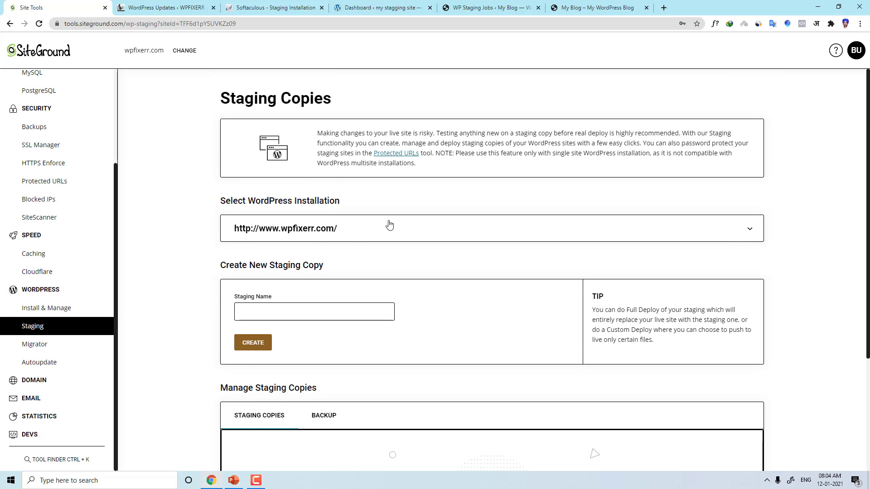
# Close the Softaculous, staging site dashboard and My Blog homepage tabs, keeping the WP Staging cloning tab open
pyautogui.click(182, 8)
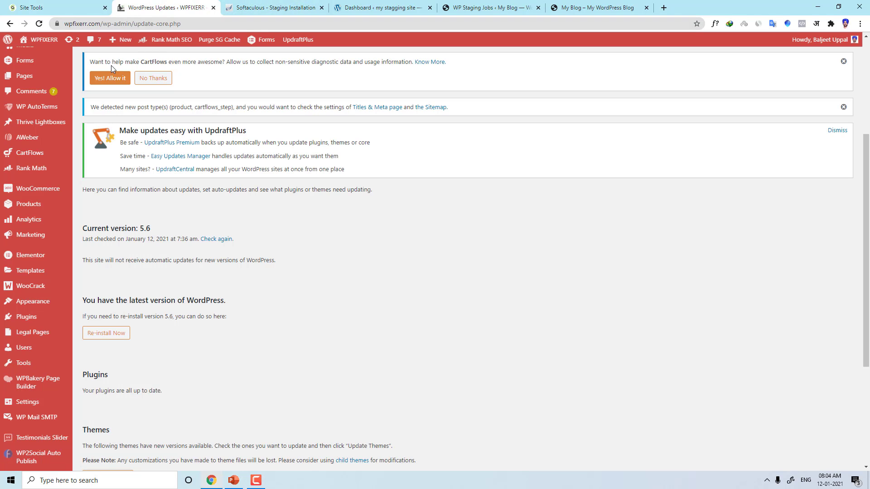
pyautogui.click(265, 8)
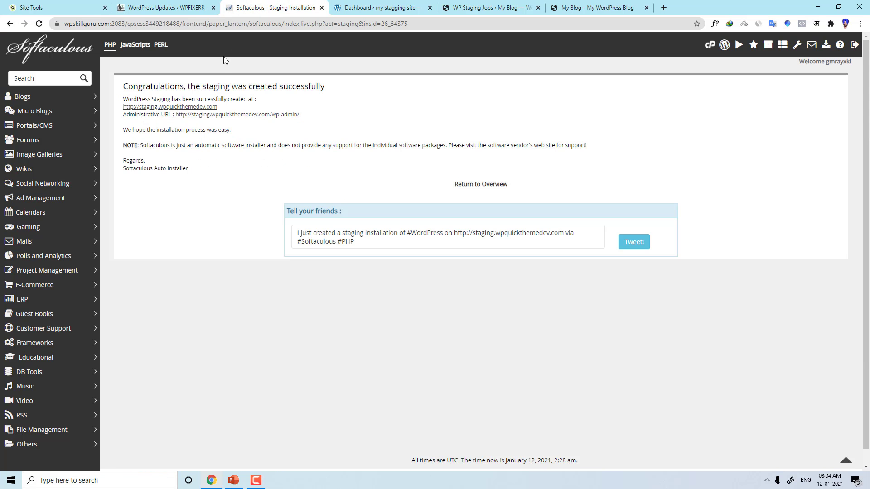
pyautogui.click(322, 8)
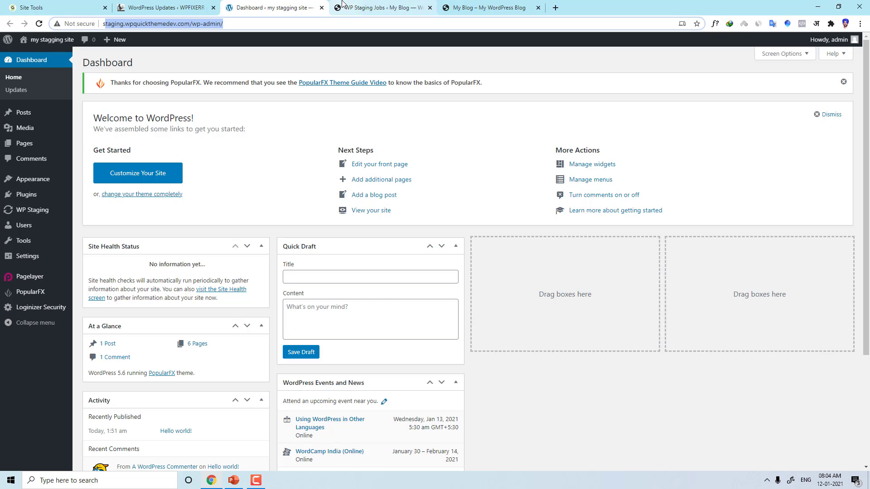
pyautogui.click(322, 7)
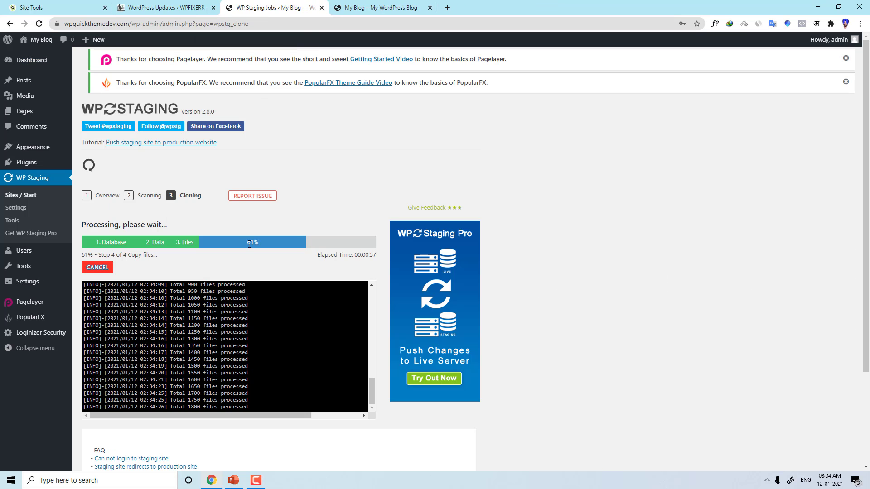
pyautogui.click(425, 12)
pyautogui.click(429, 8)
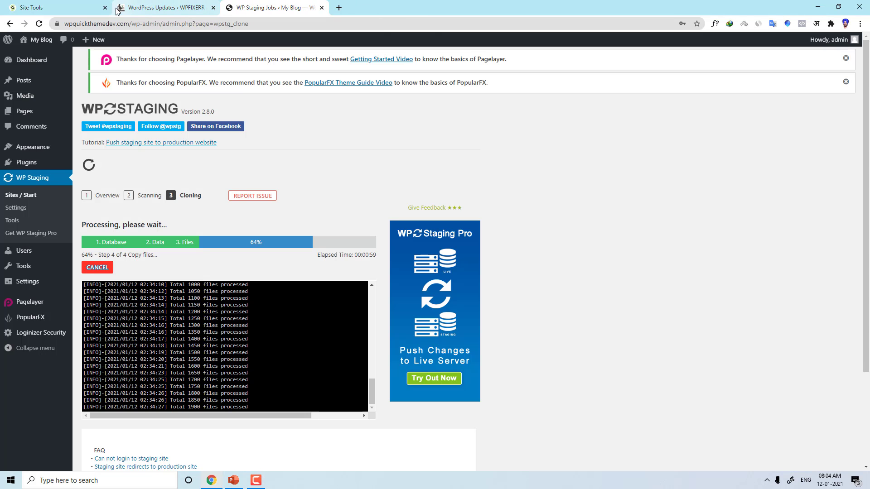
# Open the live wpfixerr.com homepage in a new tab from its WordPress dashboard
pyautogui.click(136, 8)
pyautogui.rightClick(30, 54)
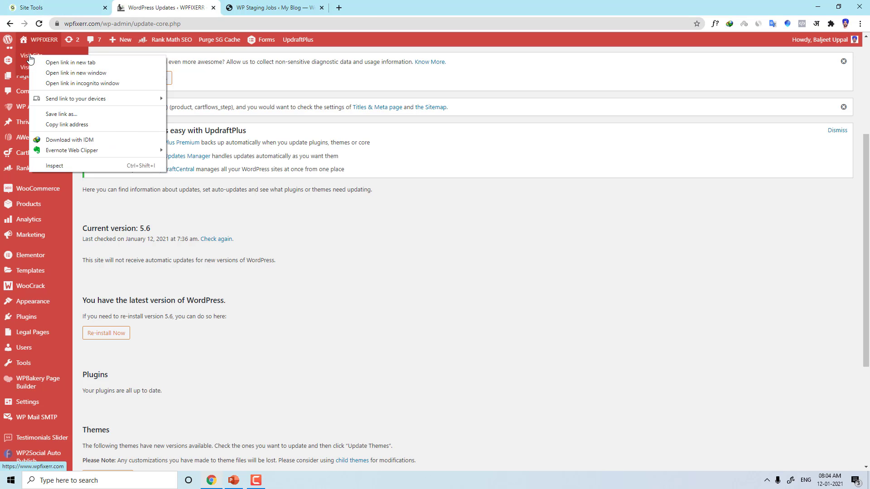
pyautogui.click(50, 62)
pyautogui.click(290, 6)
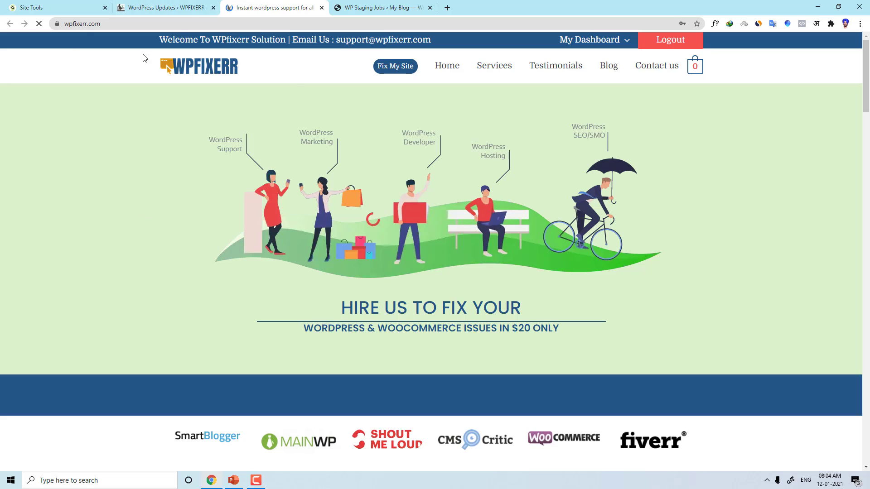
# Create a SiteGround staging copy of wpfixerr.com named mystaging and return to the Staging Copies page
pyautogui.click(132, 7)
pyautogui.click(81, 3)
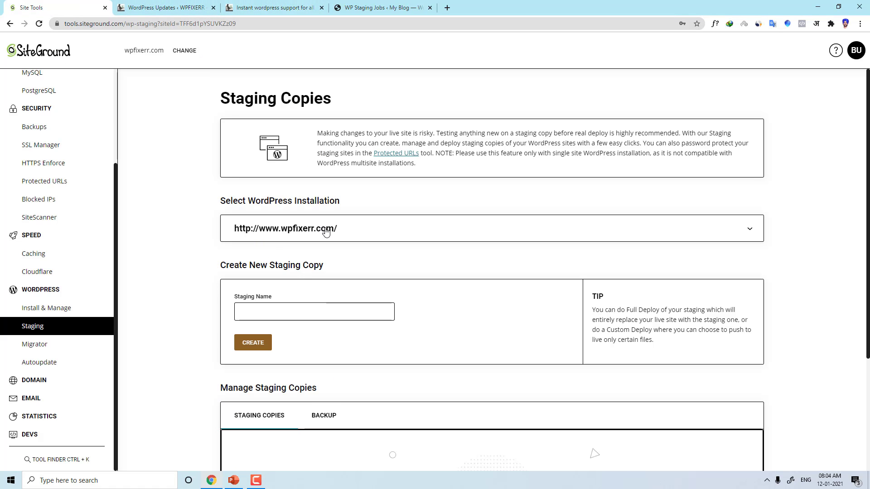
pyautogui.click(264, 312)
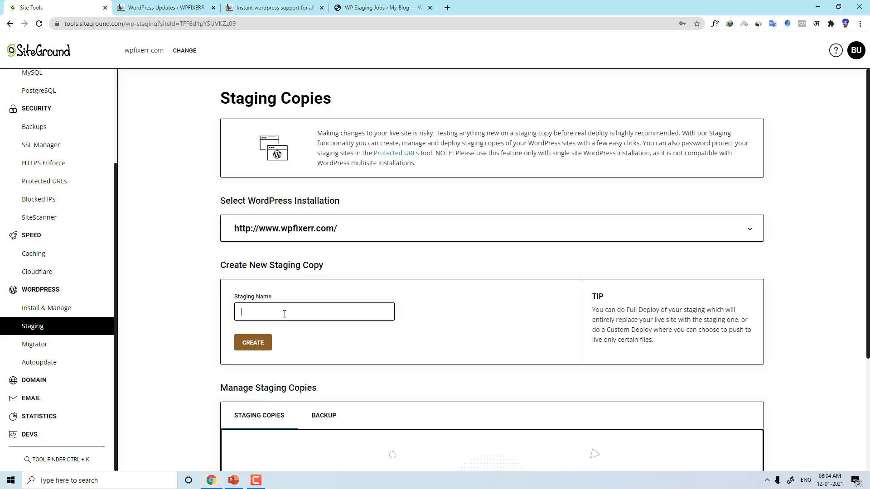
pyautogui.write('myst')
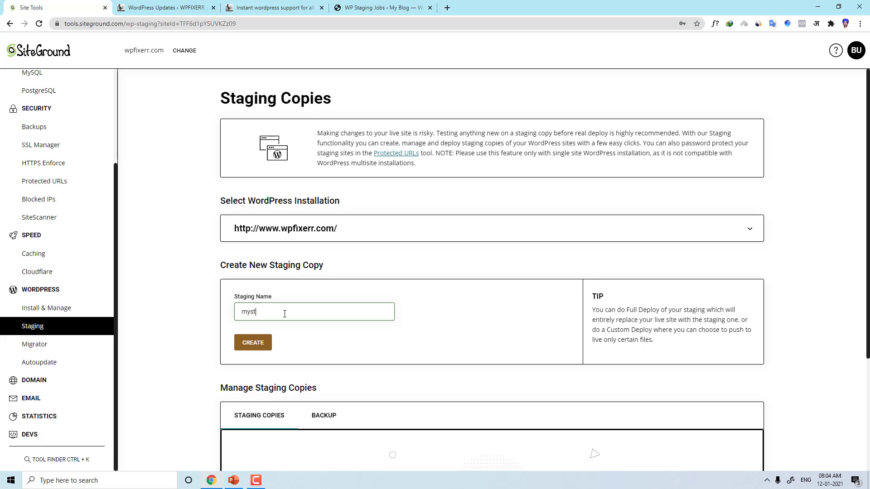
pyautogui.write('ag=')
pyautogui.click(256, 347)
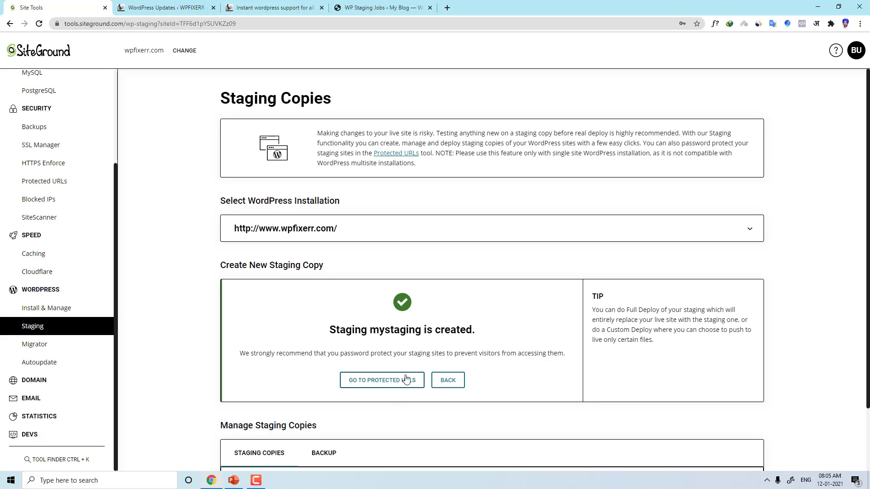
pyautogui.click(449, 379)
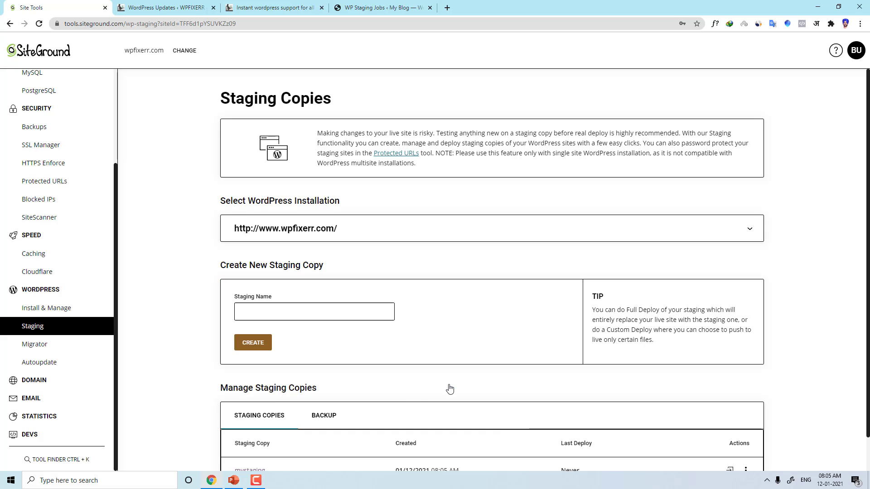
# Log in to the WordPress admin of the mystaging copy from the staging copies list
pyautogui.scroll(-1, 270, 399)
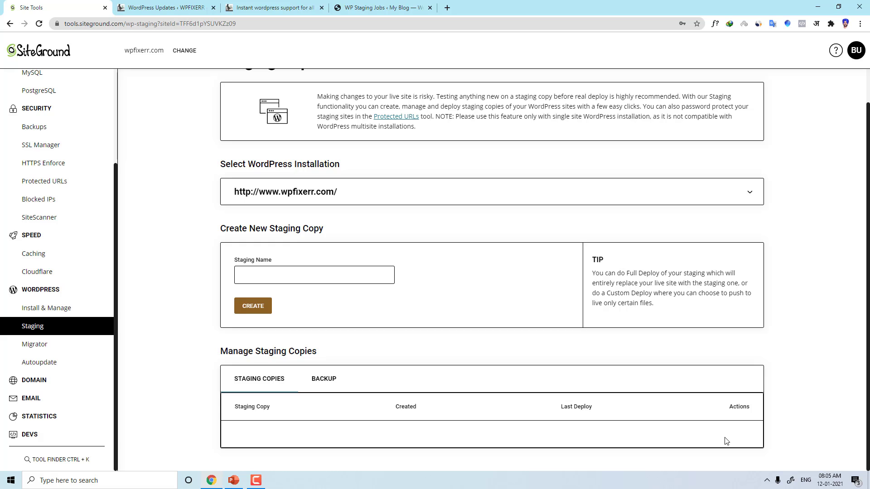
pyautogui.click(59, 3)
pyautogui.click(164, 5)
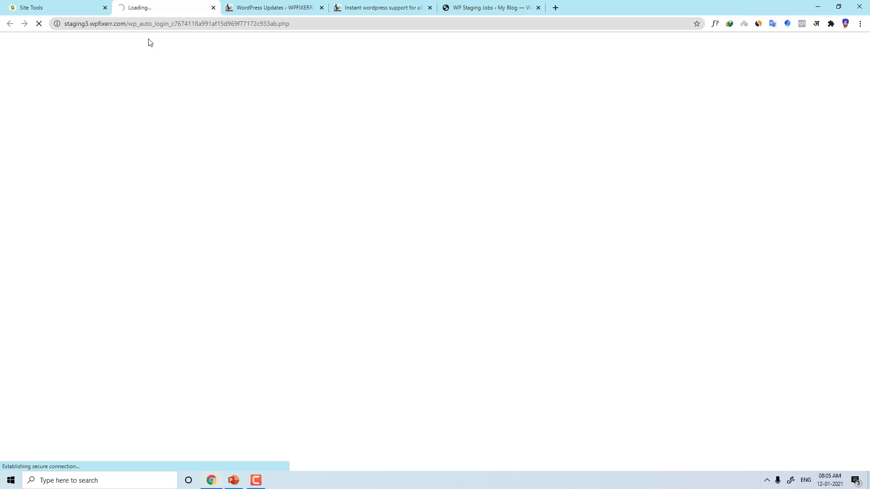
# Open the mystaging copy's homepage in a new tab from SiteGround's staging copies list
pyautogui.click(83, 7)
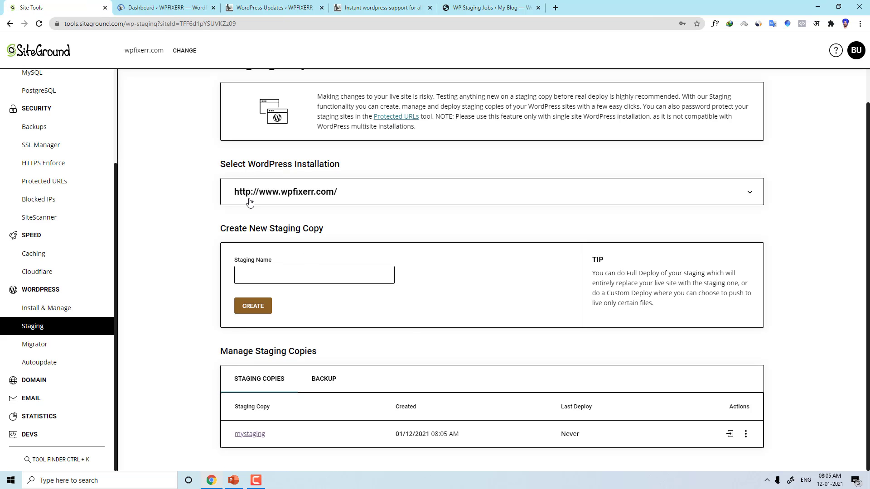
pyautogui.rightClick(249, 441)
pyautogui.click(271, 324)
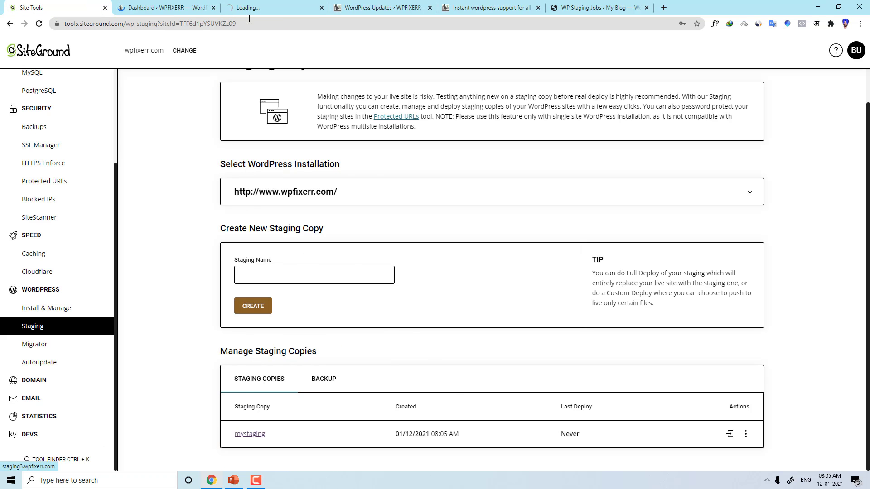
pyautogui.click(250, 8)
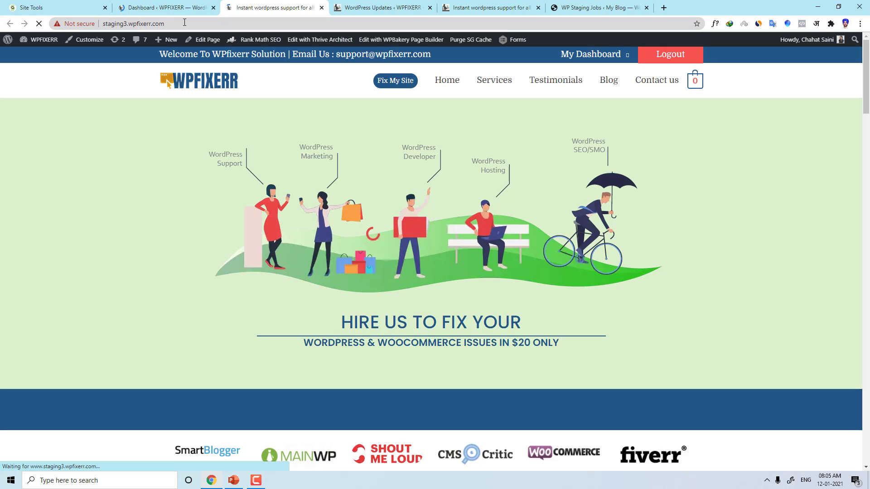
# Compare the staging homepage's address staging3.wpfixerr.com with the live wpfixerr.com dashboard and homepage
pyautogui.moveTo(164, 23); pyautogui.dragTo(101, 23)
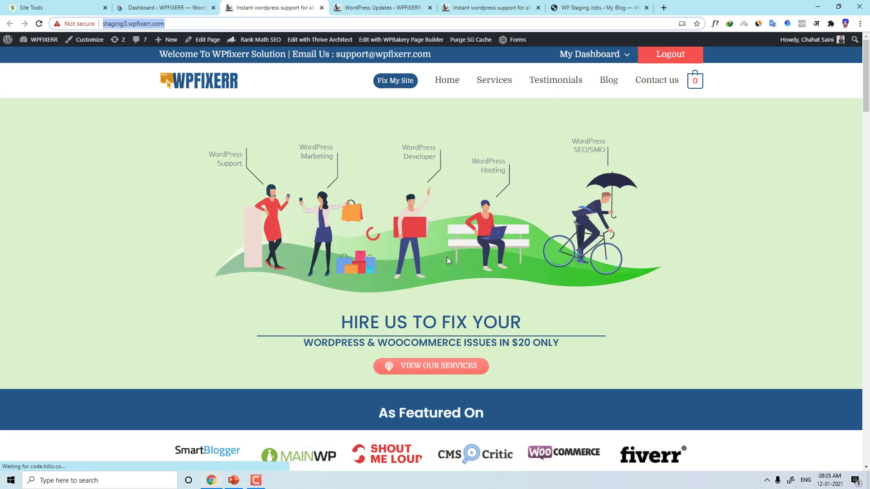
pyautogui.click(382, 7)
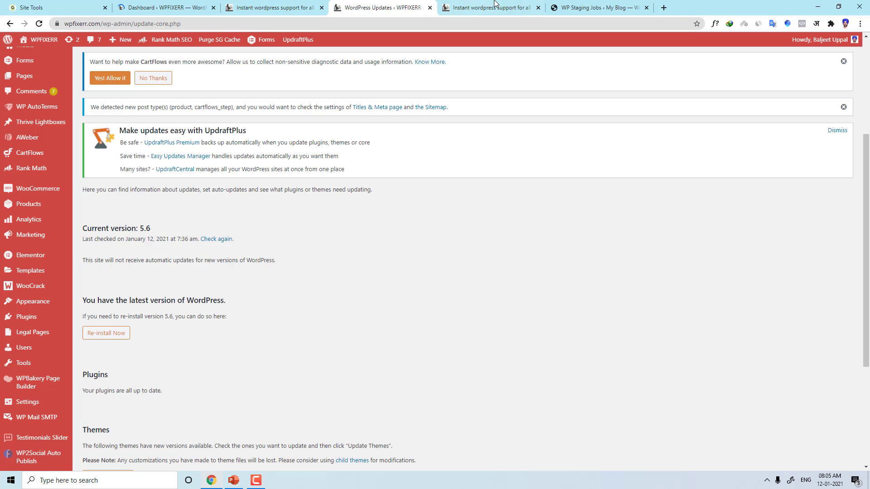
pyautogui.click(494, 6)
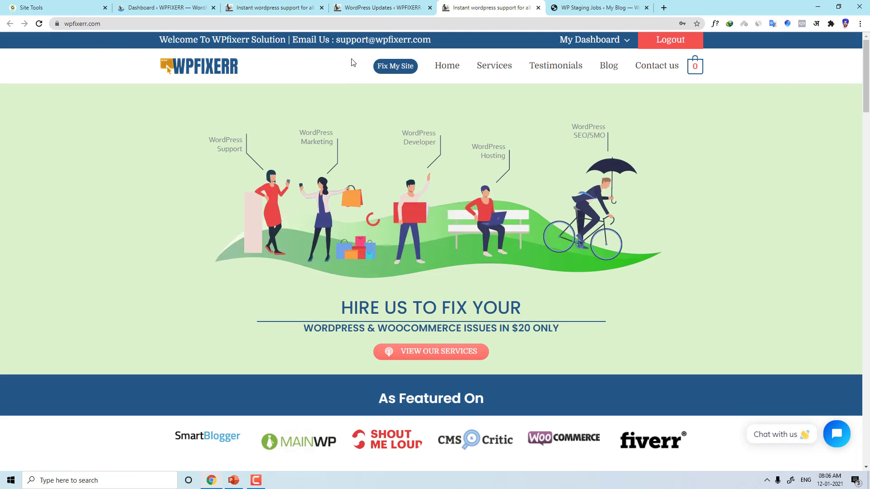
# Compare the appearance of the staging3.wpfixerr.com homepage with the live wpfixerr.com homepage
pyautogui.click(261, 7)
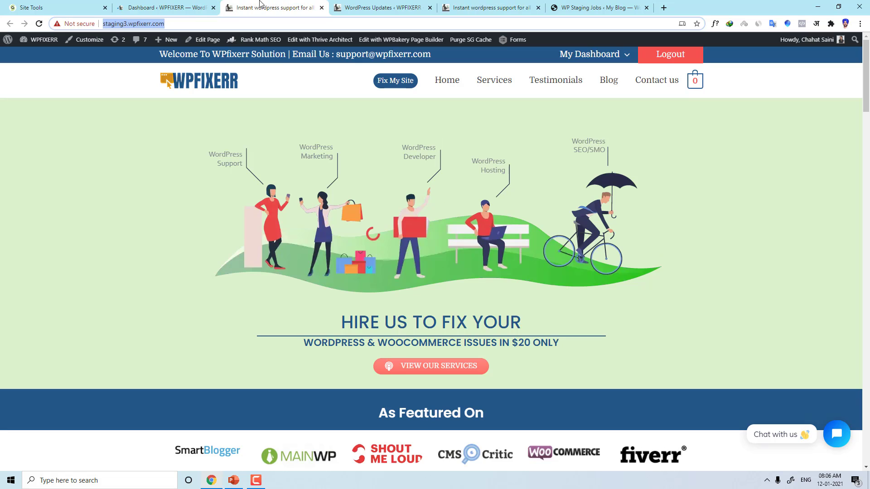
pyautogui.click(476, 6)
pyautogui.click(245, 5)
pyautogui.click(489, 7)
# Compare the staging WordPress dashboard and its address with the live admin, checking SiteGround's staging list and the staging homepage too
pyautogui.click(165, 7)
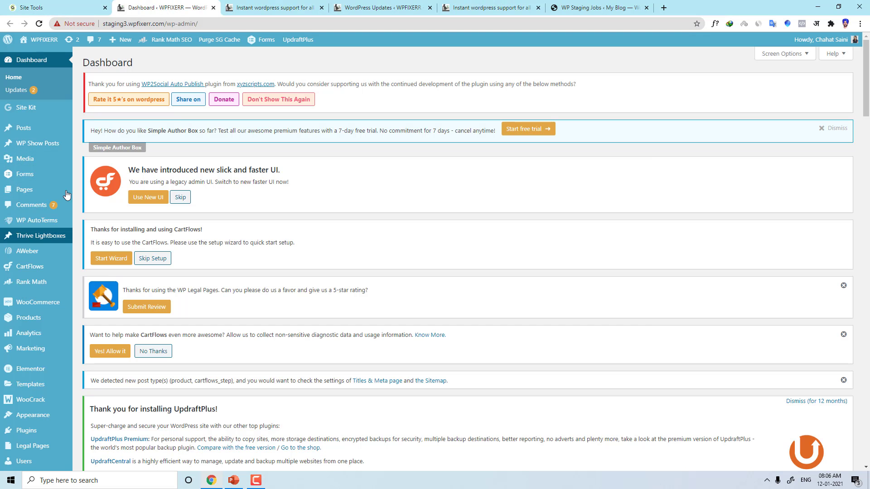
pyautogui.moveTo(107, 24); pyautogui.dragTo(234, 24)
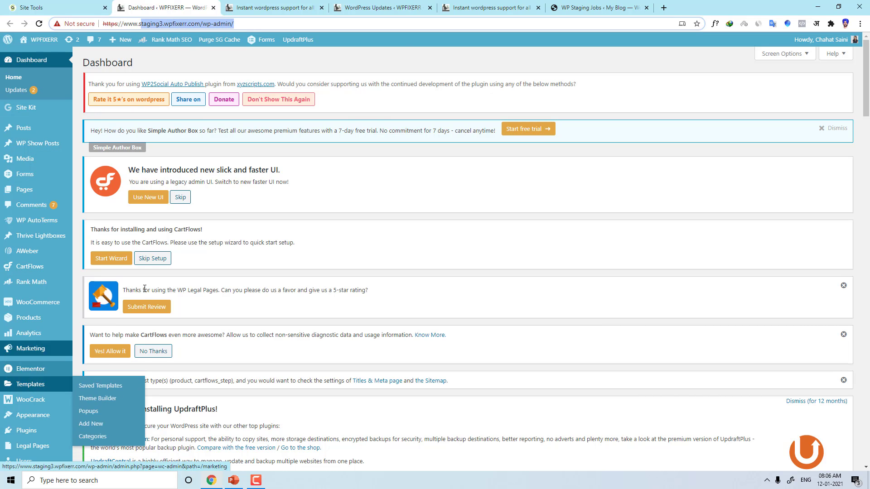
pyautogui.click(393, 6)
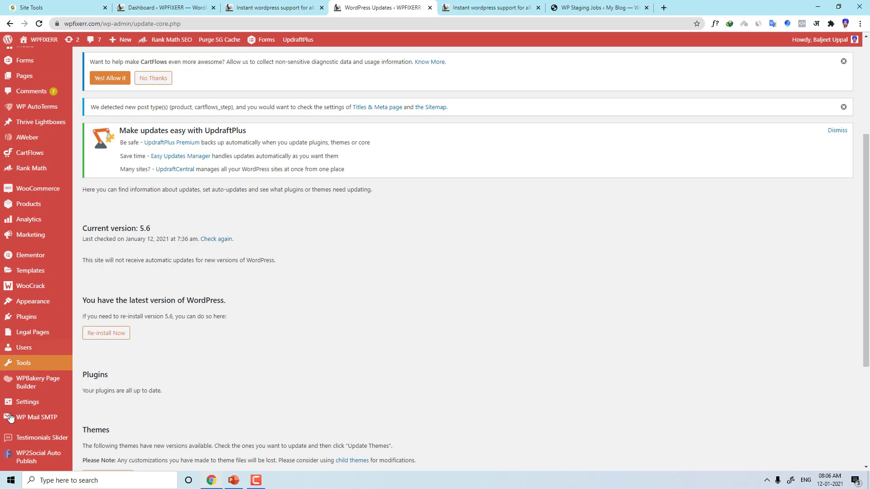
pyautogui.click(257, 5)
pyautogui.click(195, 6)
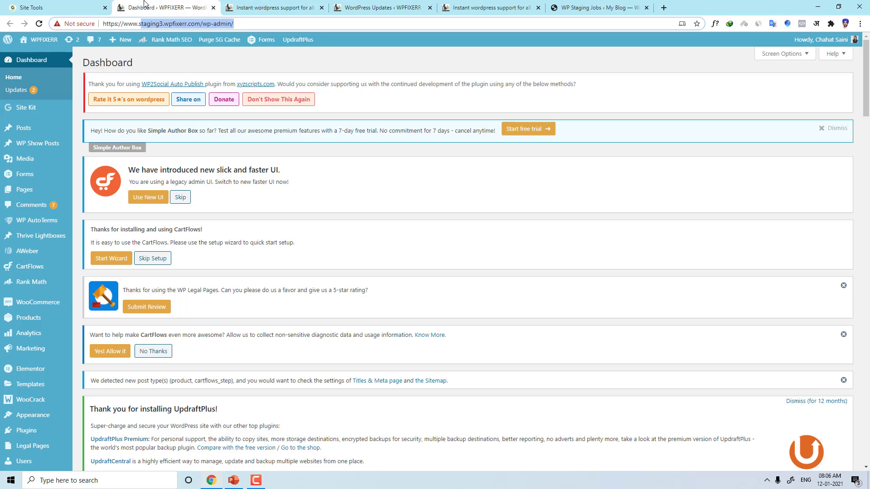
pyautogui.click(45, 6)
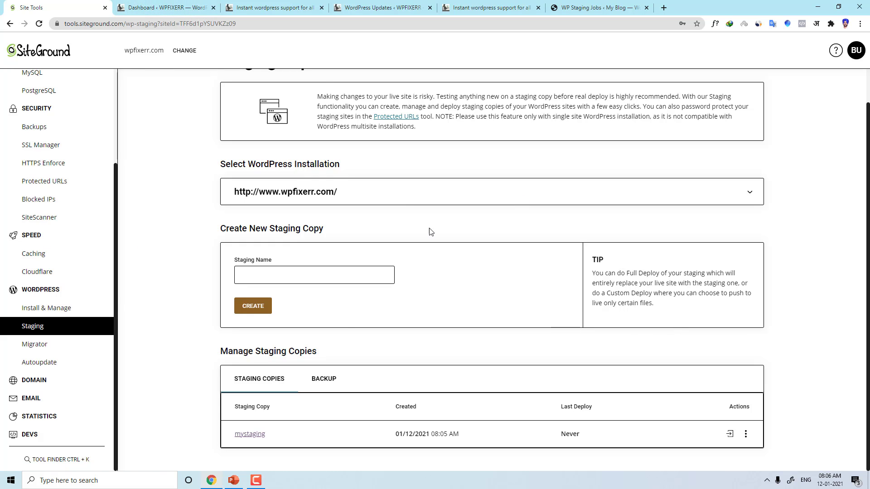
pyautogui.click(174, 6)
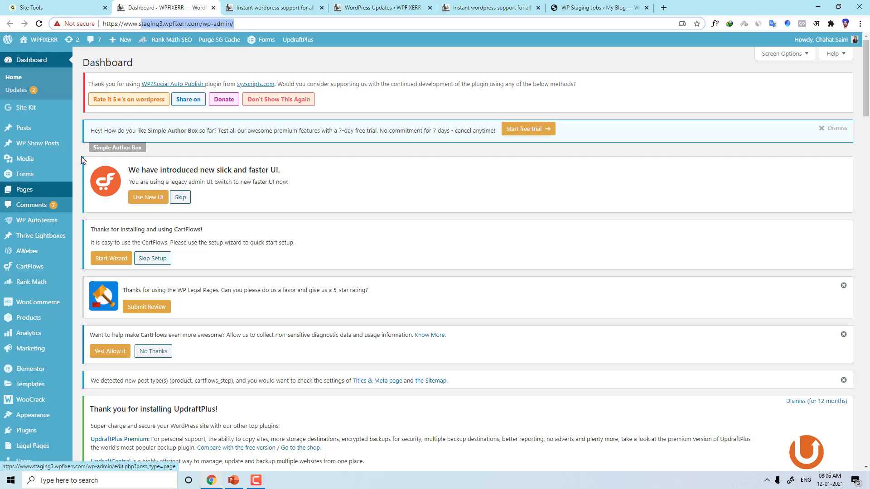
pyautogui.click(272, 7)
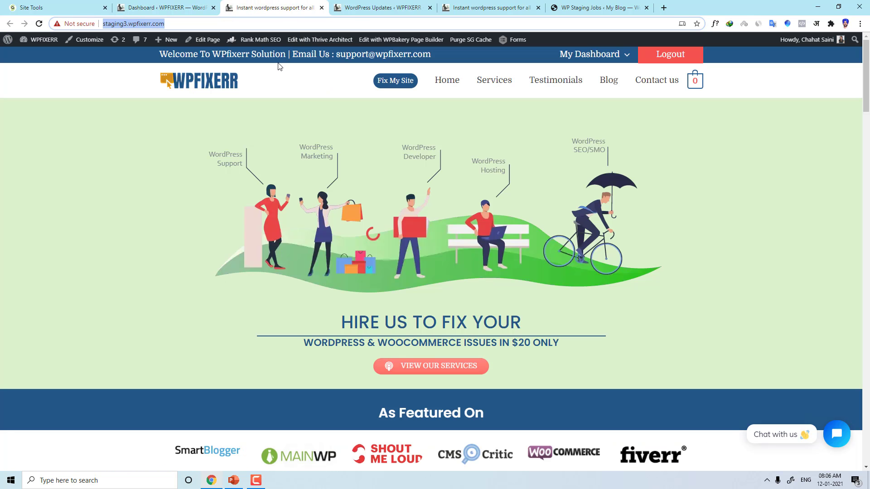
# Update the Astra and Twenty Twenty-One themes on the staging site from its WordPress Updates page
pyautogui.click(161, 8)
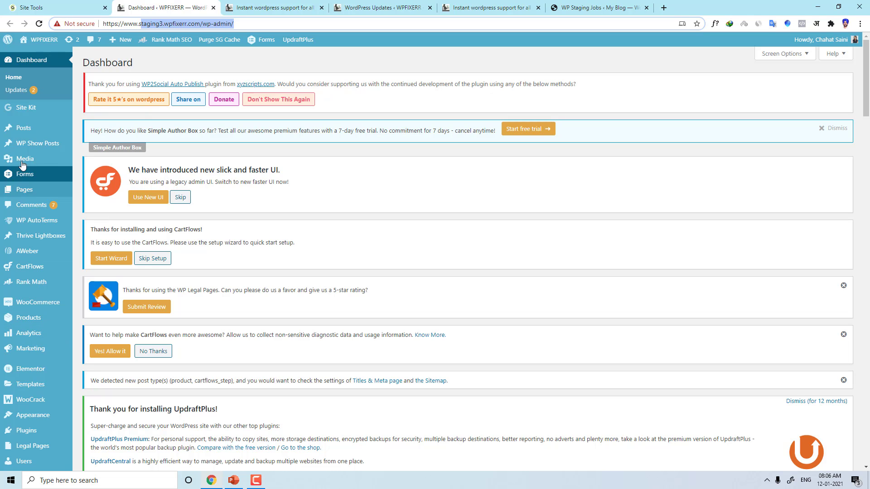
pyautogui.click(17, 92)
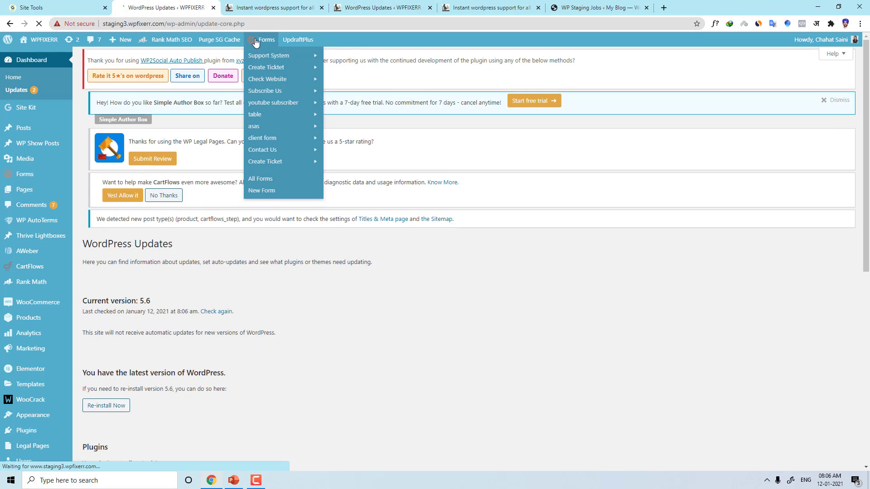
pyautogui.scroll(-7, 241, 227)
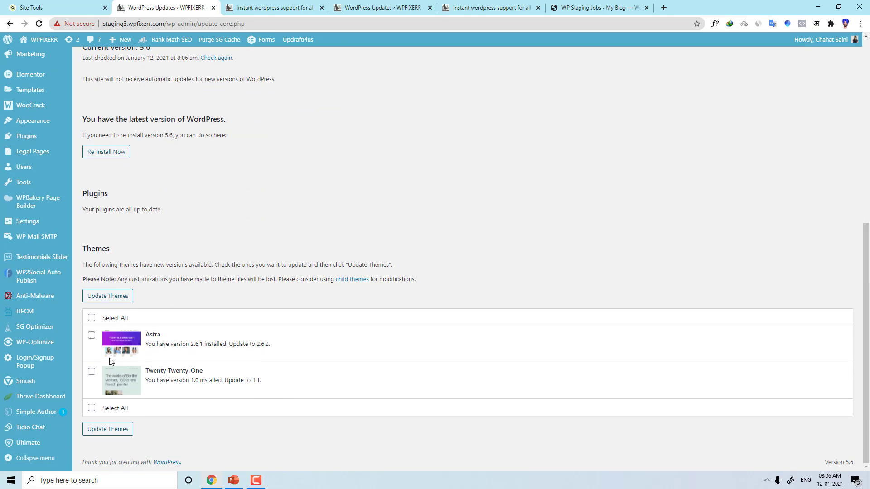
pyautogui.click(91, 319)
pyautogui.moveTo(104, 23); pyautogui.dragTo(146, 31)
pyautogui.click(107, 297)
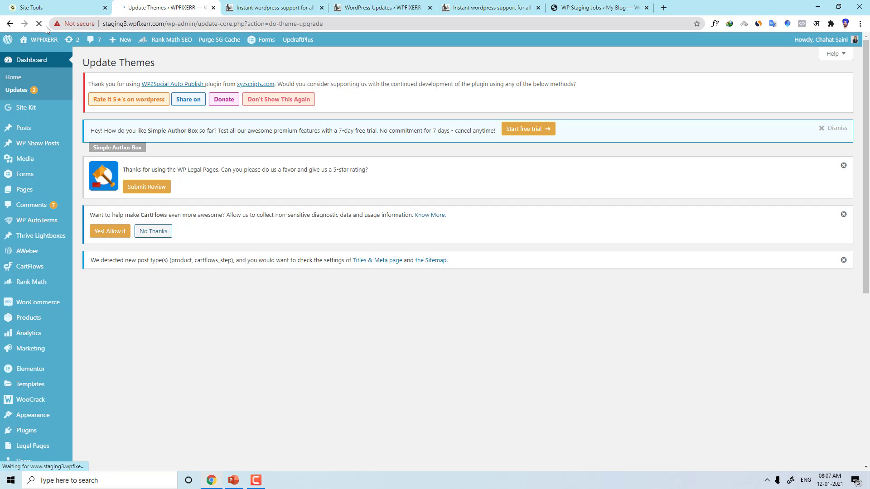
pyautogui.scroll(-3, 105, 193)
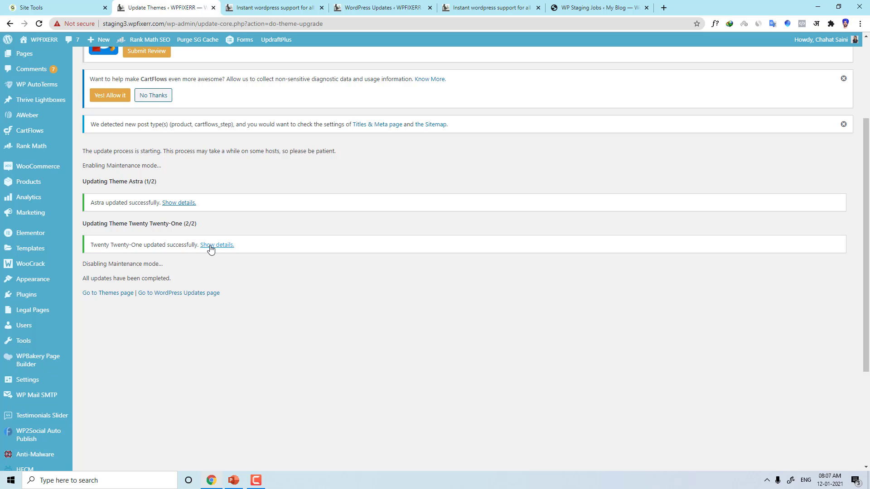
# Check the live site's reloaded WordPress Updates page for pending theme updates, comparing its address with the staging address
pyautogui.moveTo(103, 23); pyautogui.dragTo(270, 21)
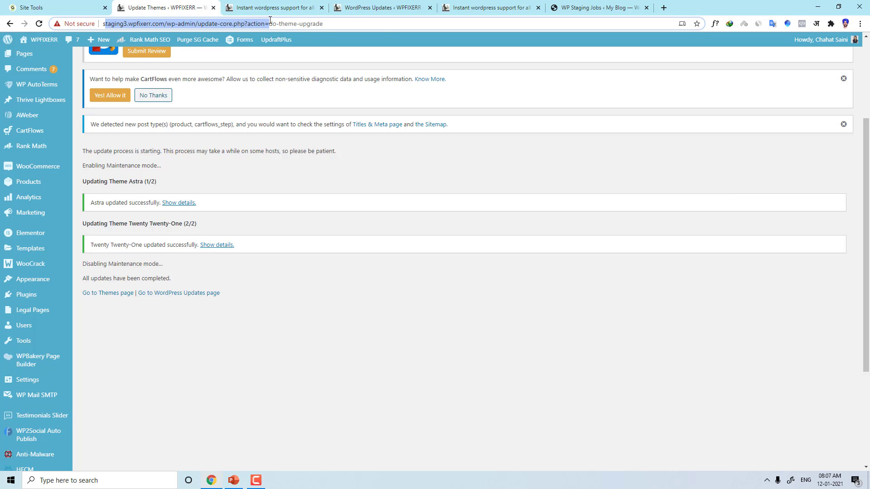
pyautogui.click(384, 8)
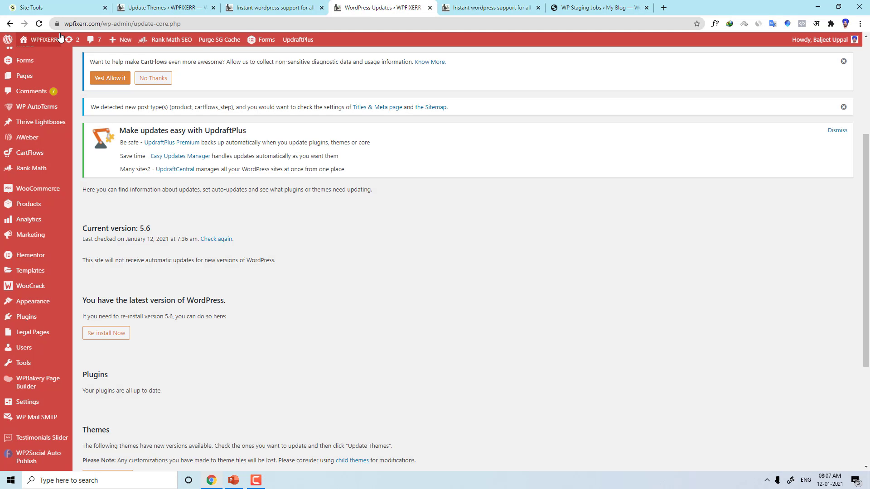
pyautogui.moveTo(64, 24); pyautogui.dragTo(156, 24)
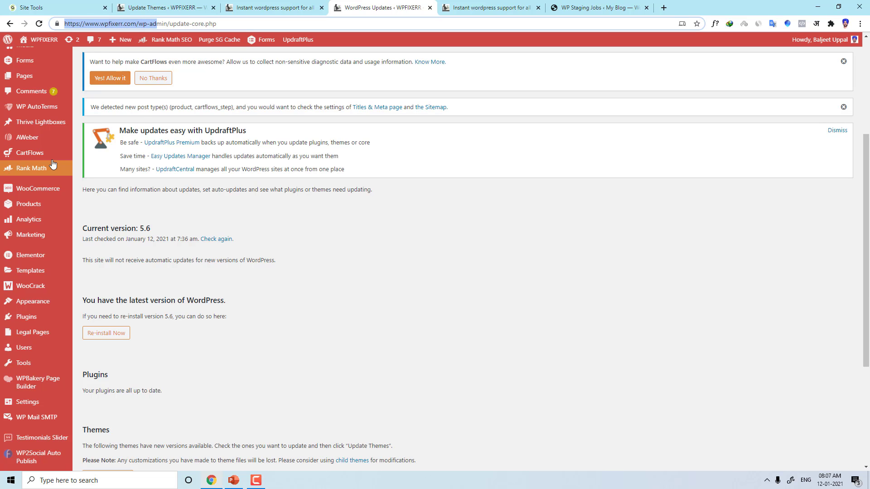
pyautogui.scroll(4, 28, 113)
pyautogui.click(20, 90)
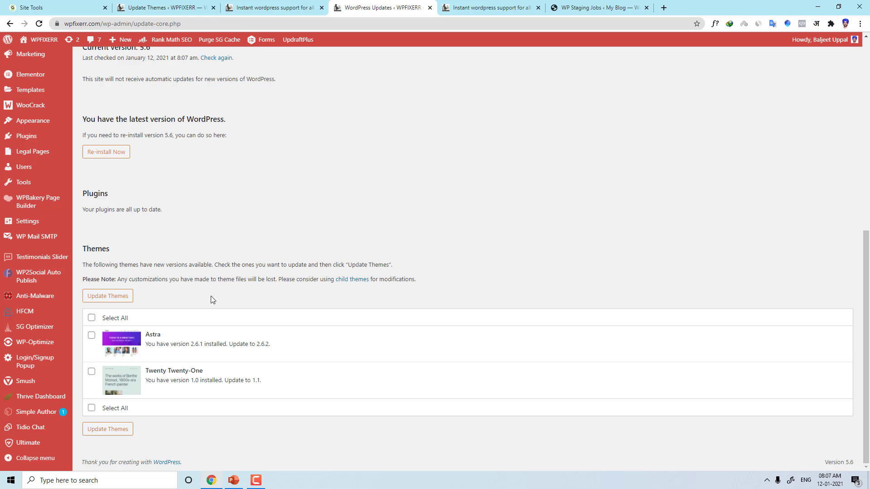
# Open the staging site's homepage in a new tab and inspect its layout with the updated themes
pyautogui.click(243, 6)
pyautogui.click(169, 4)
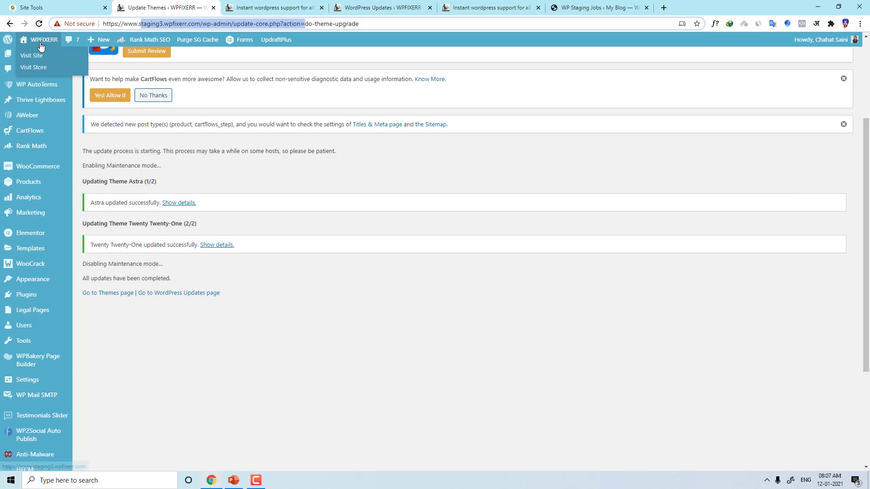
pyautogui.rightClick(22, 50)
pyautogui.click(42, 58)
pyautogui.click(234, 5)
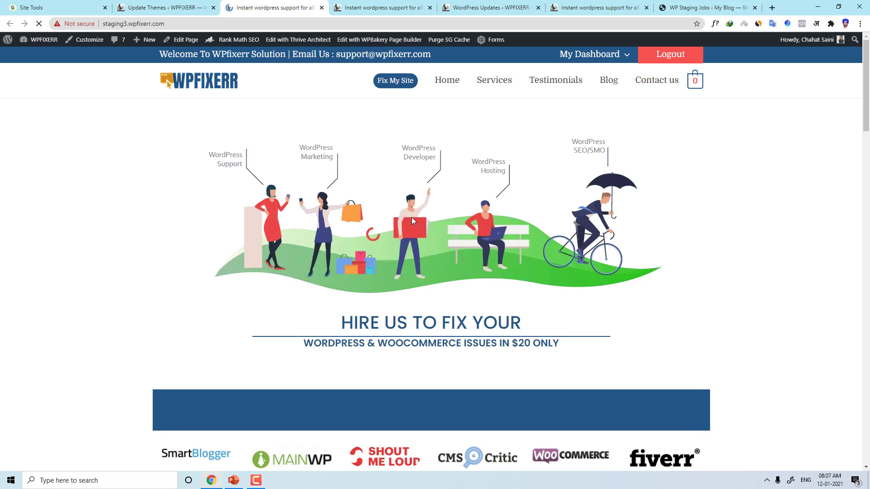
pyautogui.scroll(-14, 411, 218)
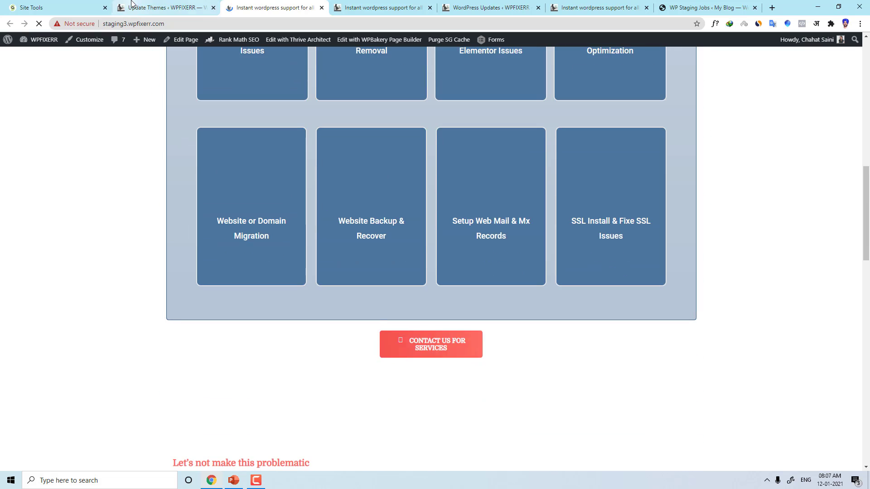
pyautogui.click(132, 3)
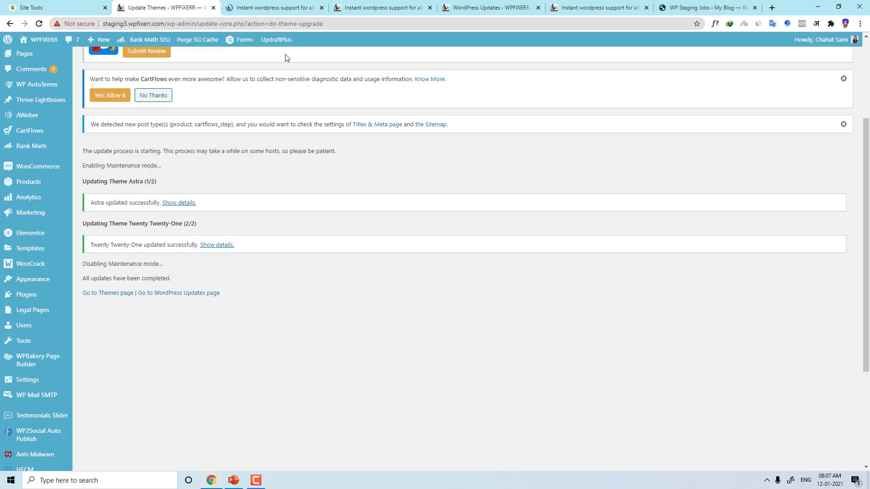
# Review the items to be added, updated and deleted in a Custom Deploy of mystaging in SiteGround, and cancel it
pyautogui.click(109, 5)
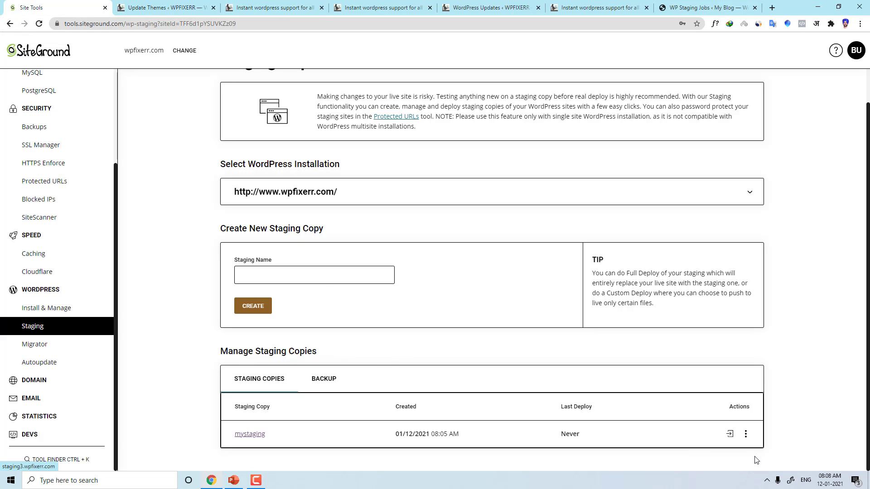
pyautogui.click(746, 435)
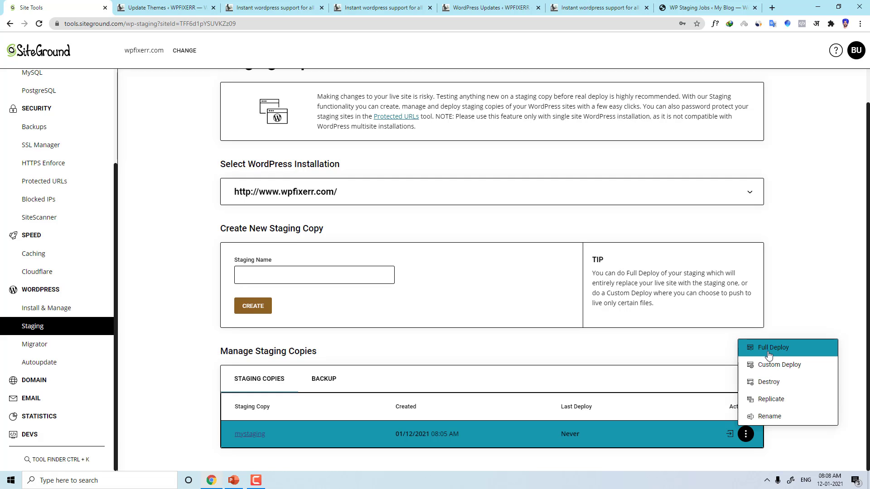
pyautogui.click(771, 366)
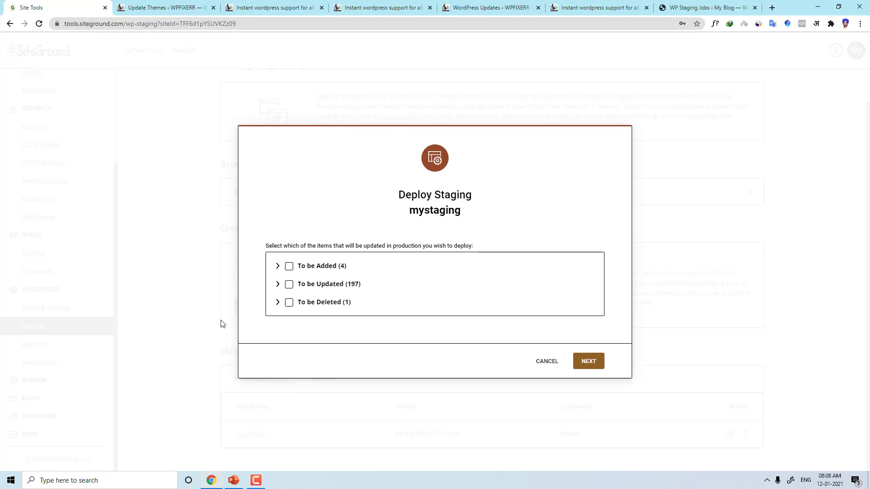
pyautogui.click(278, 267)
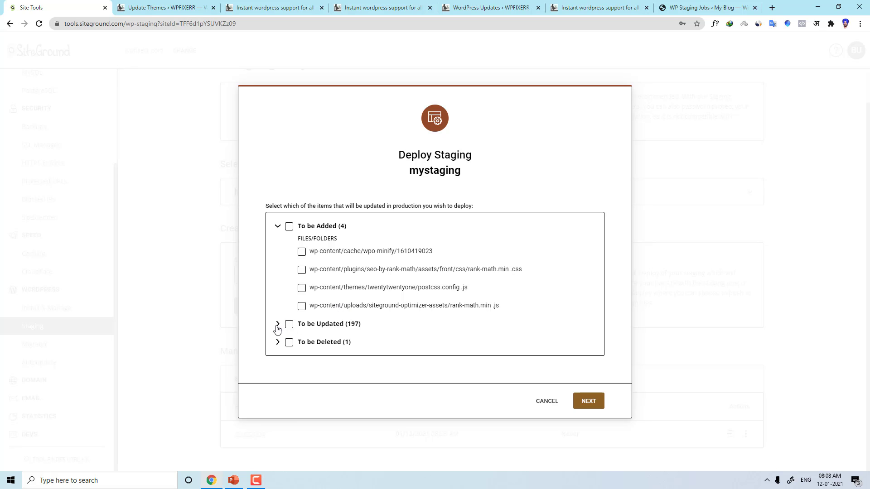
pyautogui.click(277, 343)
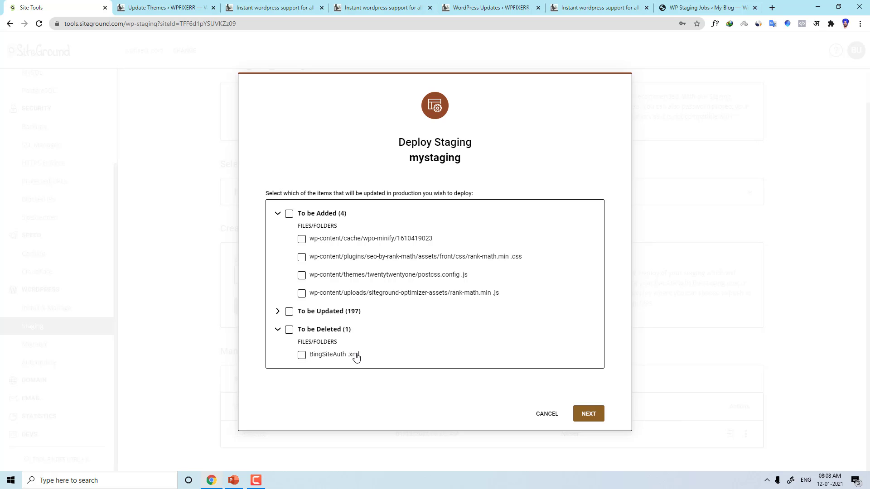
pyautogui.click(278, 312)
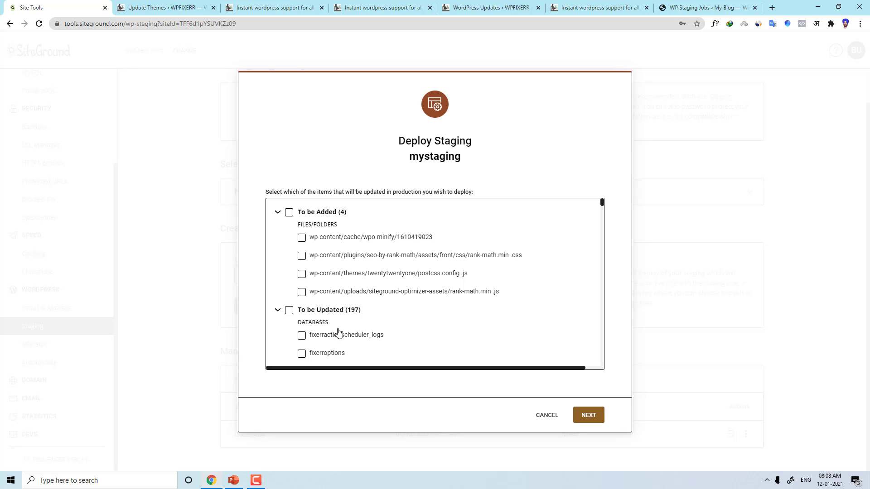
pyautogui.click(545, 414)
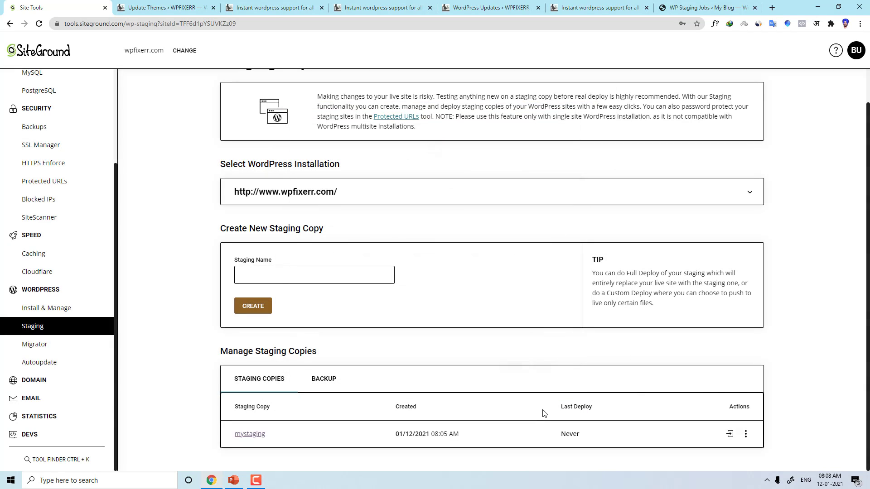
# Run a Full Deploy of the mystaging copy to the live site and dismiss the completion message
pyautogui.click(745, 434)
pyautogui.click(772, 347)
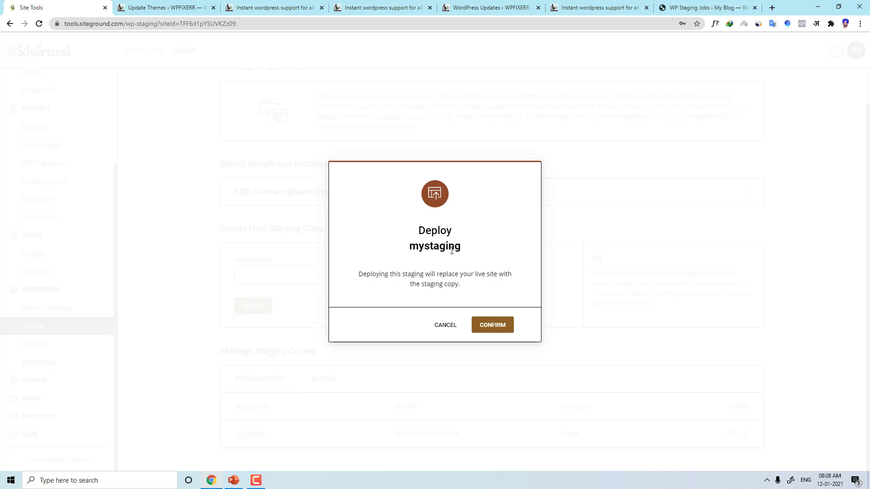
pyautogui.click(486, 323)
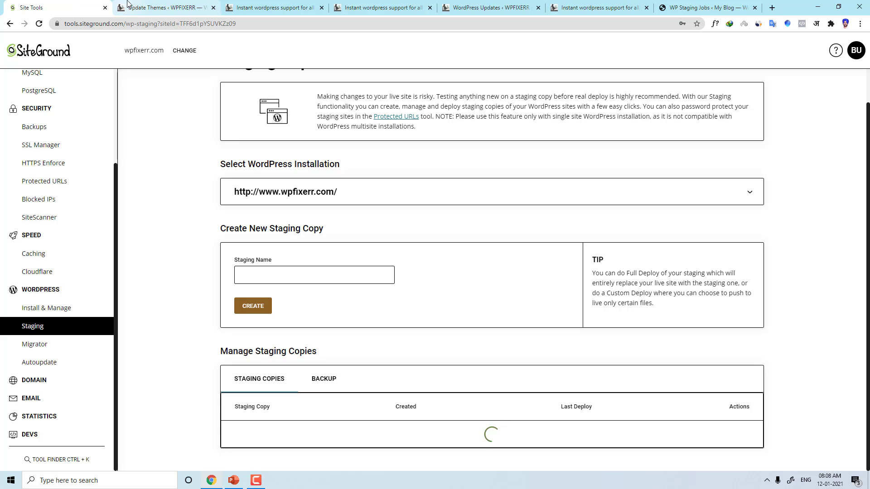
pyautogui.click(384, 6)
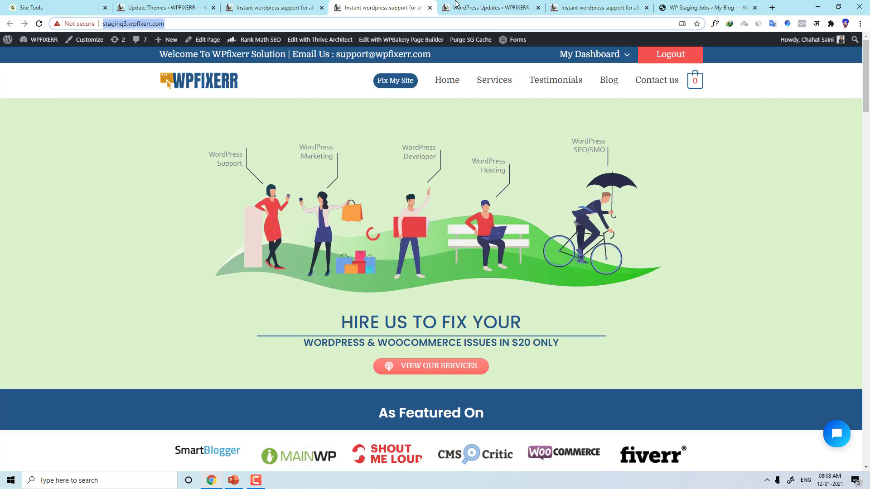
pyautogui.click(494, 5)
pyautogui.click(48, 6)
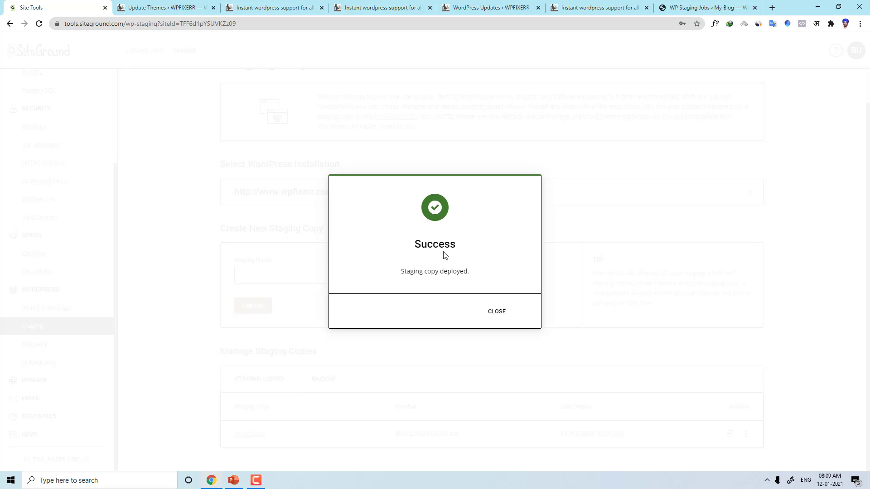
pyautogui.moveTo(467, 271); pyautogui.dragTo(395, 246)
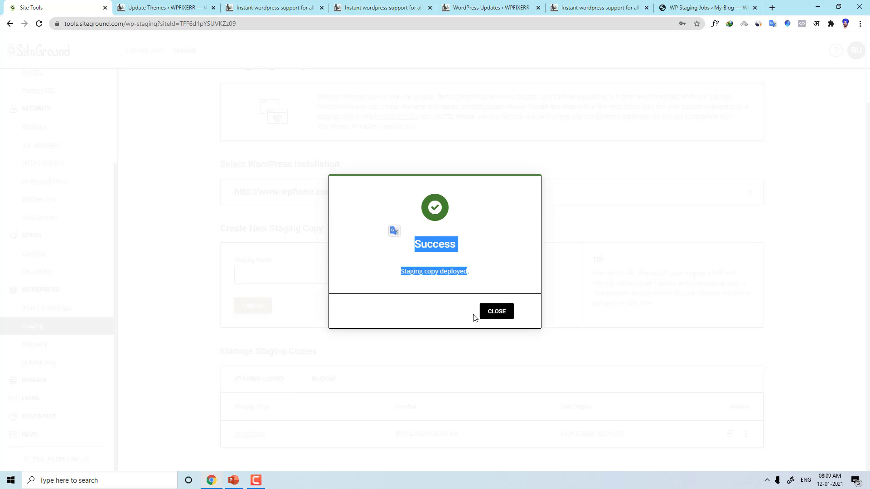
pyautogui.click(495, 313)
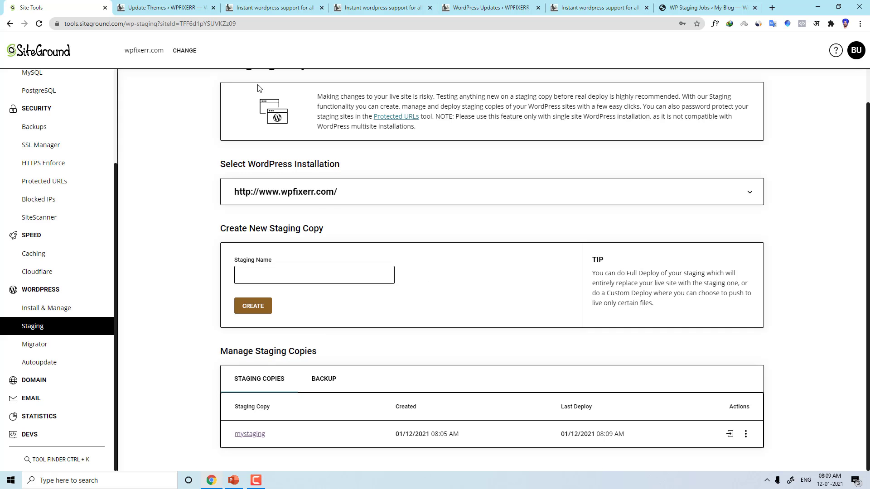
# Close the browser tabs of the staging site, including its theme update page and homepage, leaving the live site's tabs open
pyautogui.click(272, 7)
pyautogui.scroll(8, 299, 237)
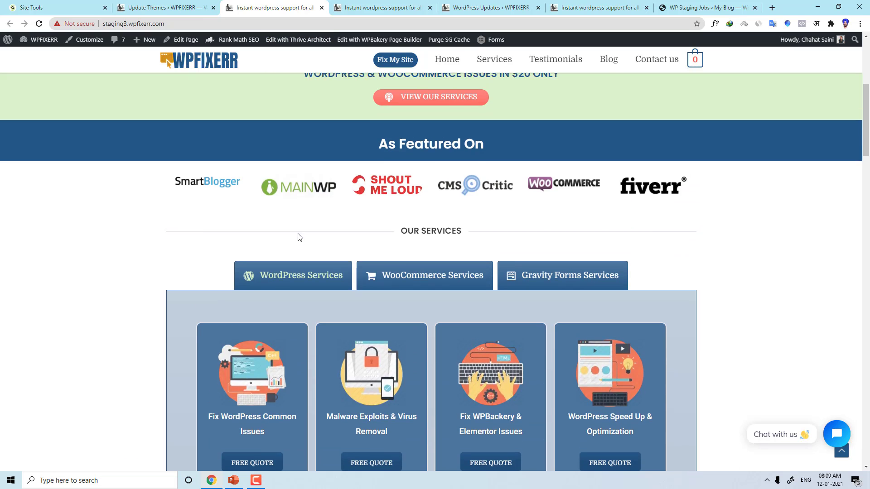
pyautogui.click(103, 23)
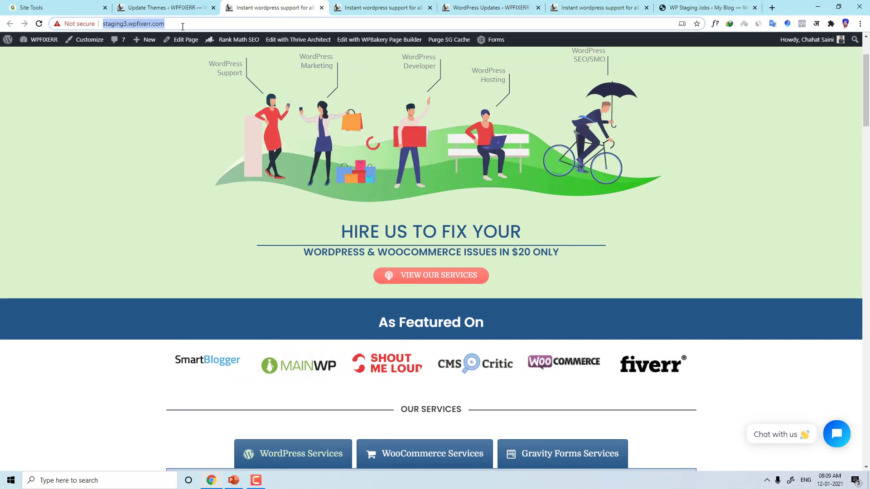
pyautogui.click(170, 5)
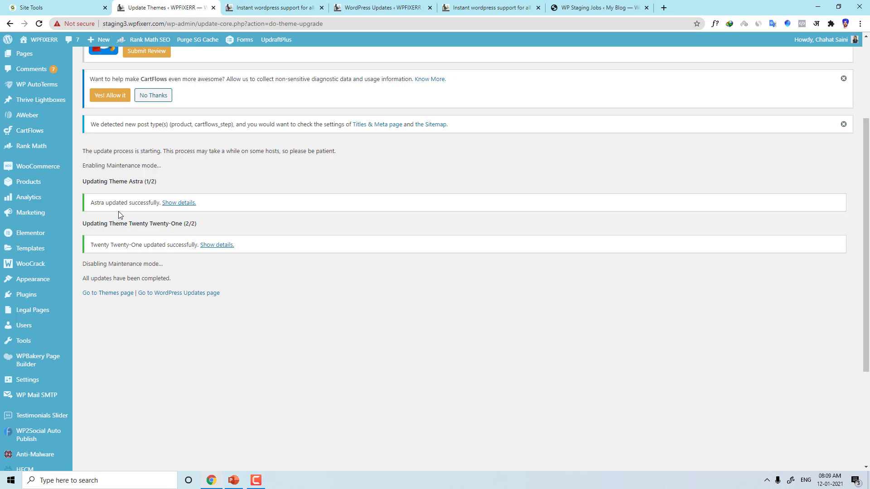
pyautogui.click(213, 8)
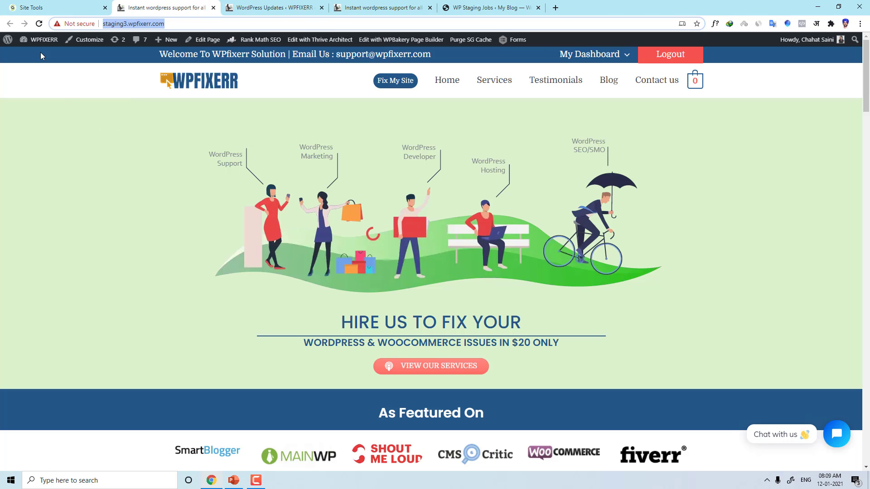
pyautogui.hotkey('ctrl', 'w')
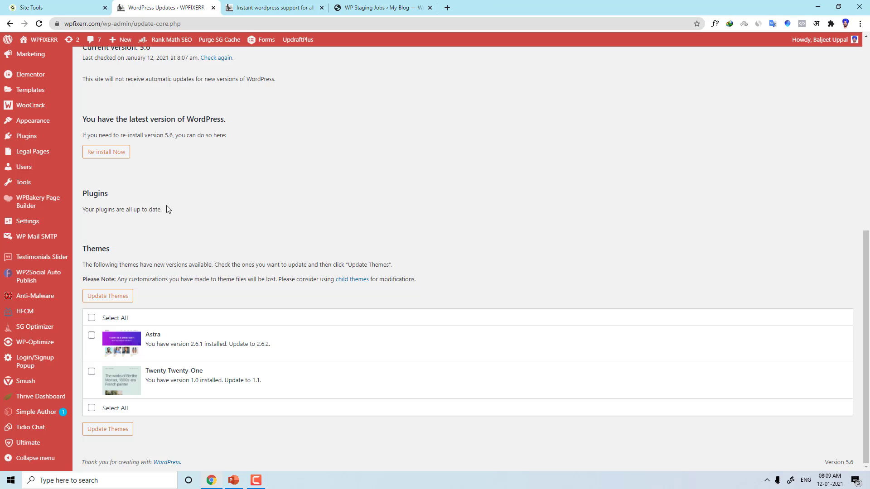
# Reload the live site's WordPress Updates page to check whether the Astra and Twenty Twenty-One updates are still pending after the deploy
pyautogui.scroll(7, 239, 186)
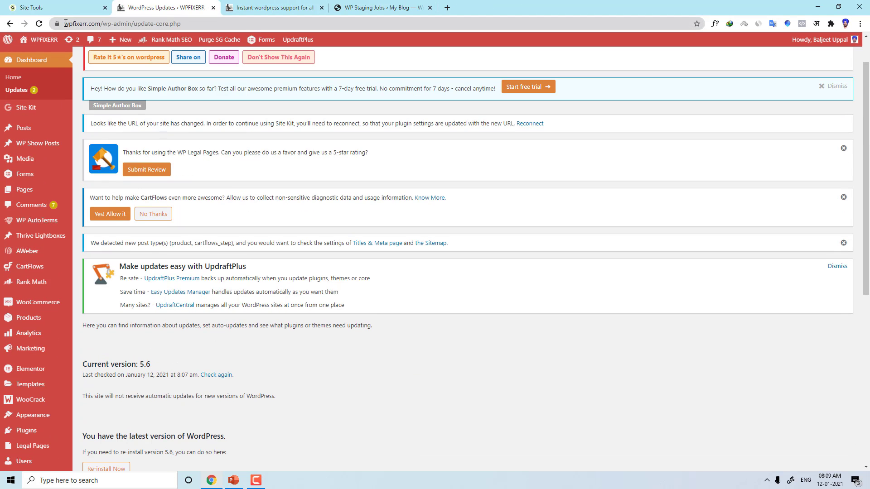
pyautogui.moveTo(65, 24); pyautogui.dragTo(143, 24)
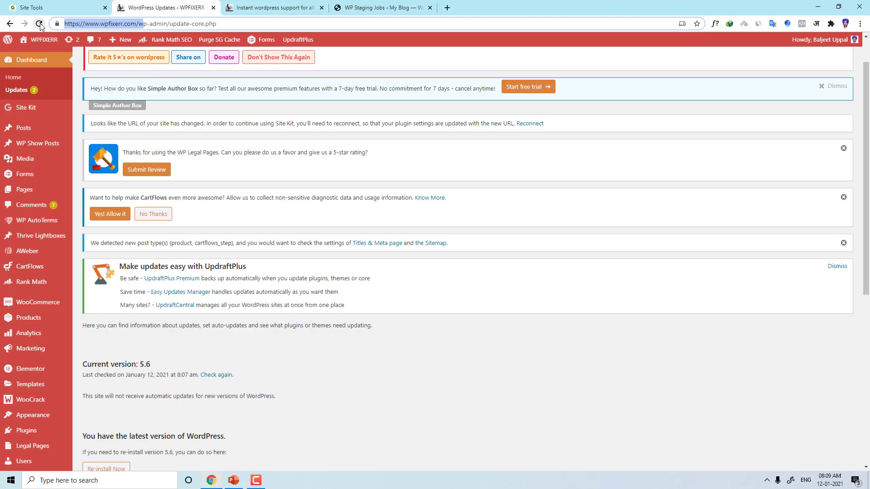
pyautogui.scroll(-7, 189, 294)
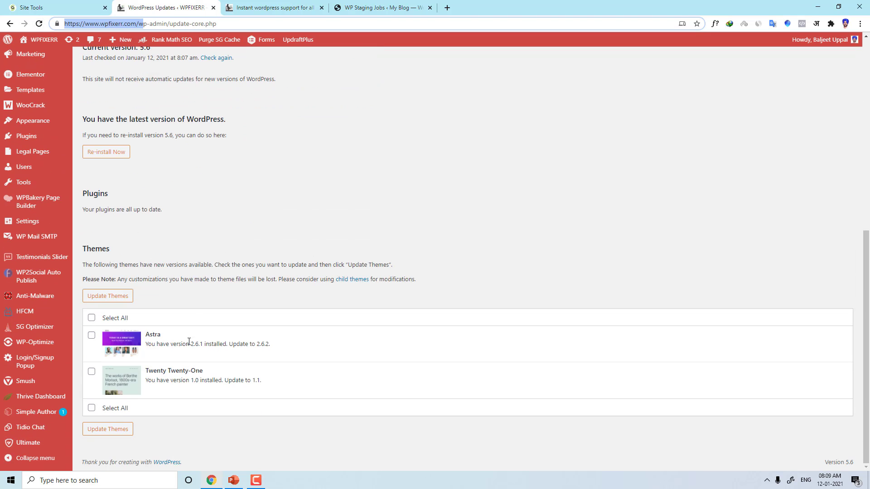
pyautogui.click(39, 24)
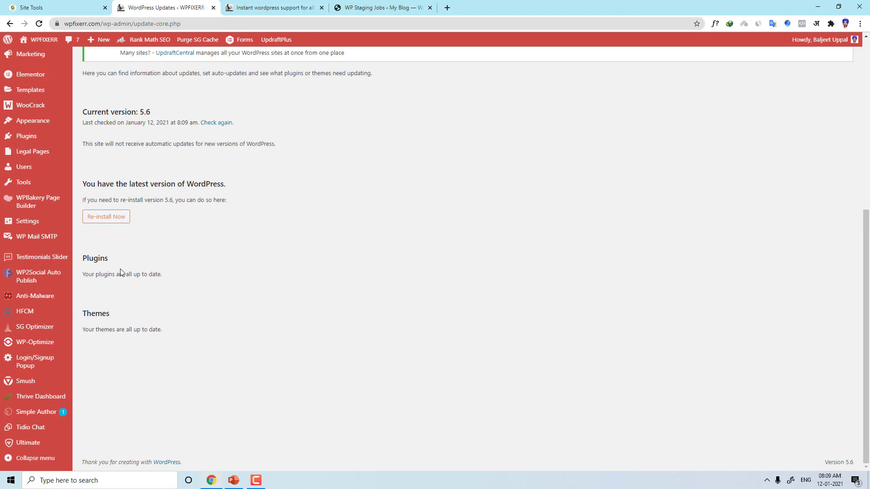
# Check the Astra theme's version in its details on the live site's Themes page, and return to SiteGround's Staging page
pyautogui.scroll(6, 41, 193)
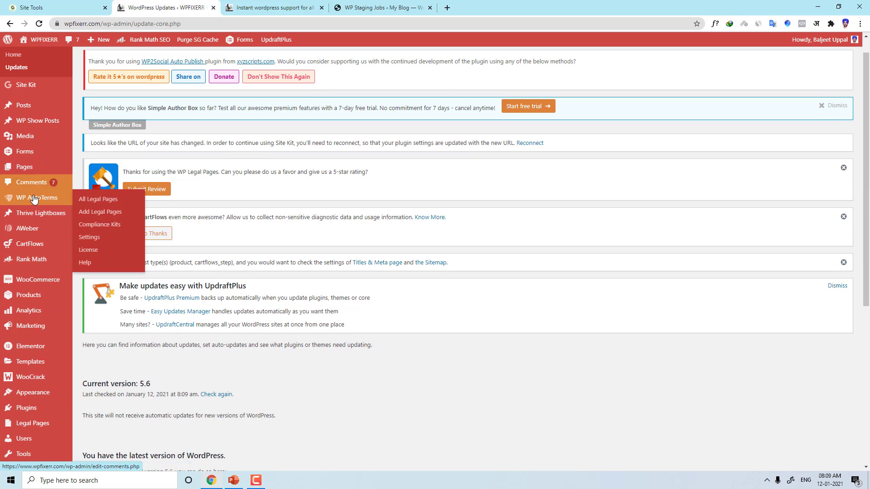
pyautogui.scroll(-2, 30, 254)
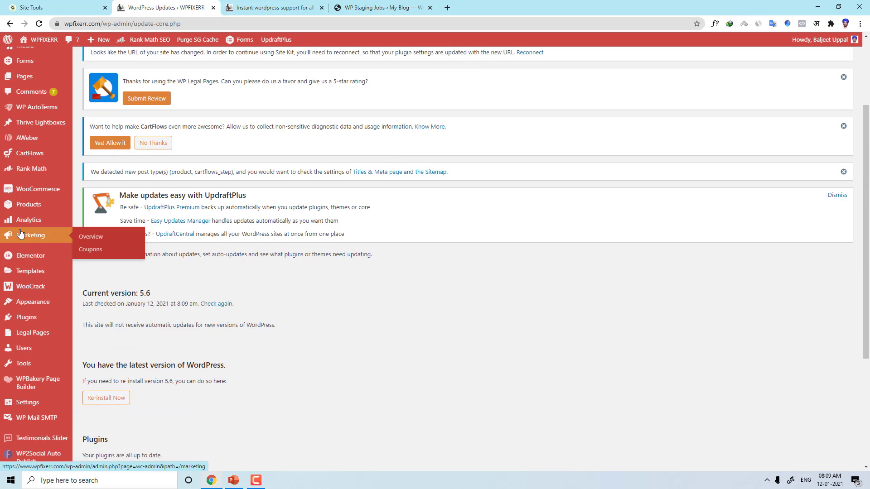
pyautogui.scroll(-1, 36, 258)
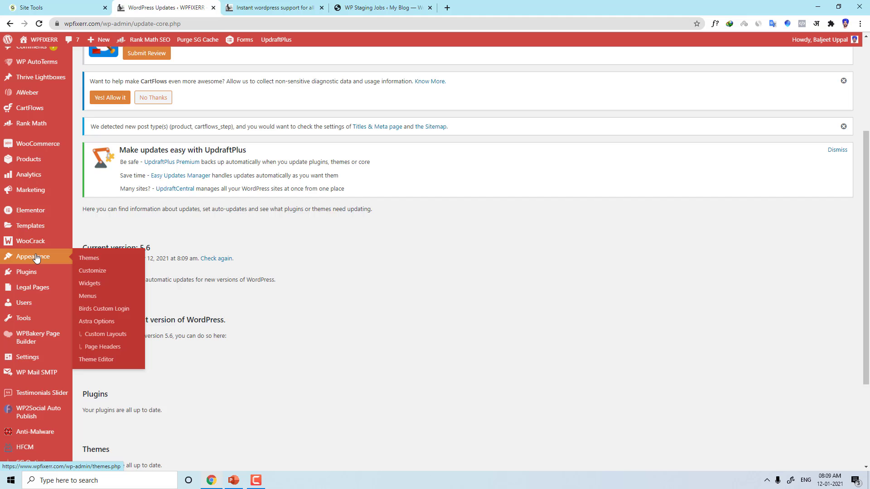
pyautogui.click(82, 259)
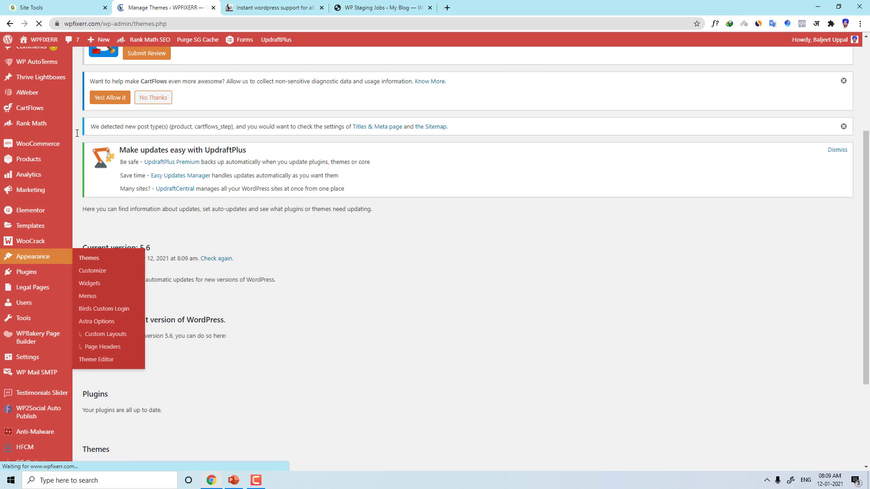
pyautogui.scroll(-2, 278, 310)
pyautogui.scroll(-1, 278, 310)
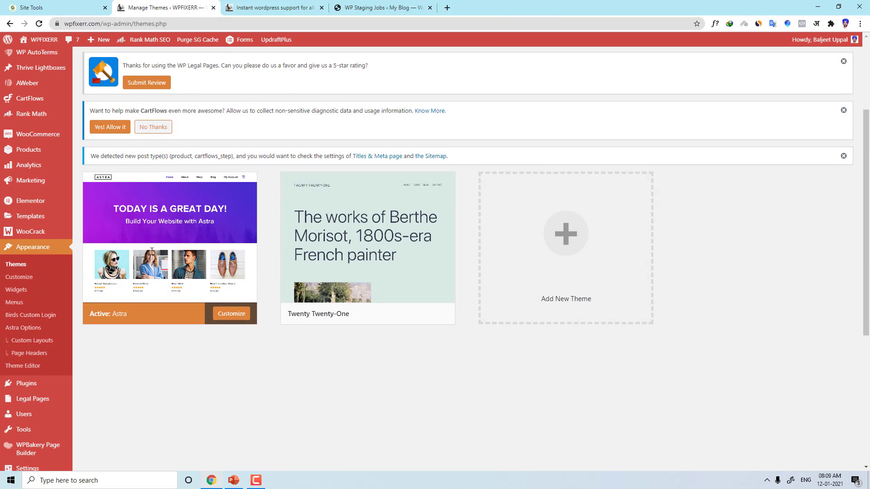
pyautogui.click(177, 244)
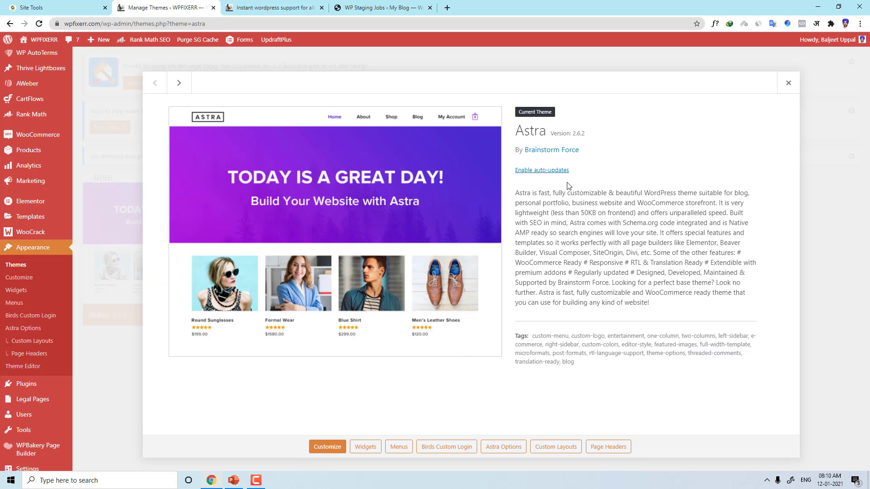
pyautogui.click(79, 7)
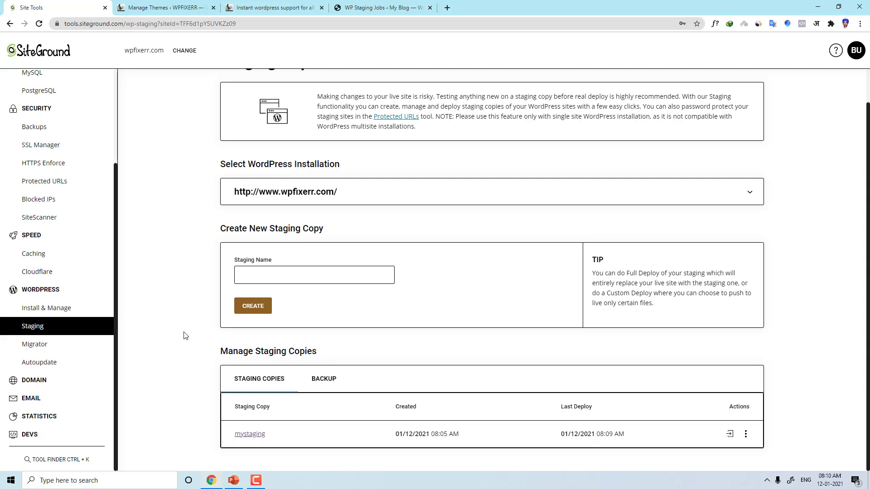